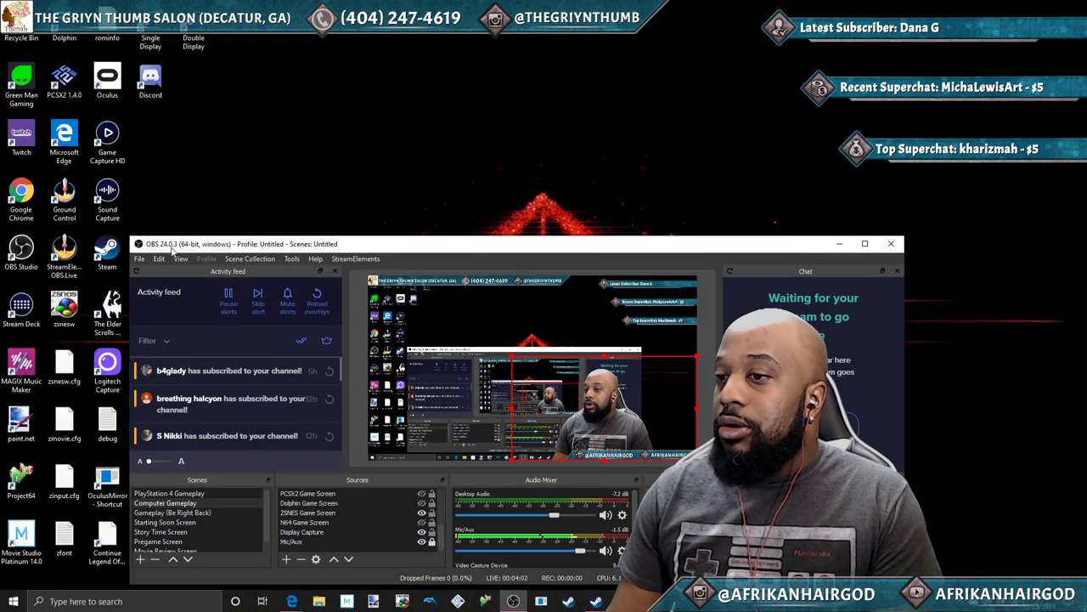
Drag the OBS window up and to the right so it clears the webcam, then scroll the Sources list.
drag(184, 245, 202, 152)
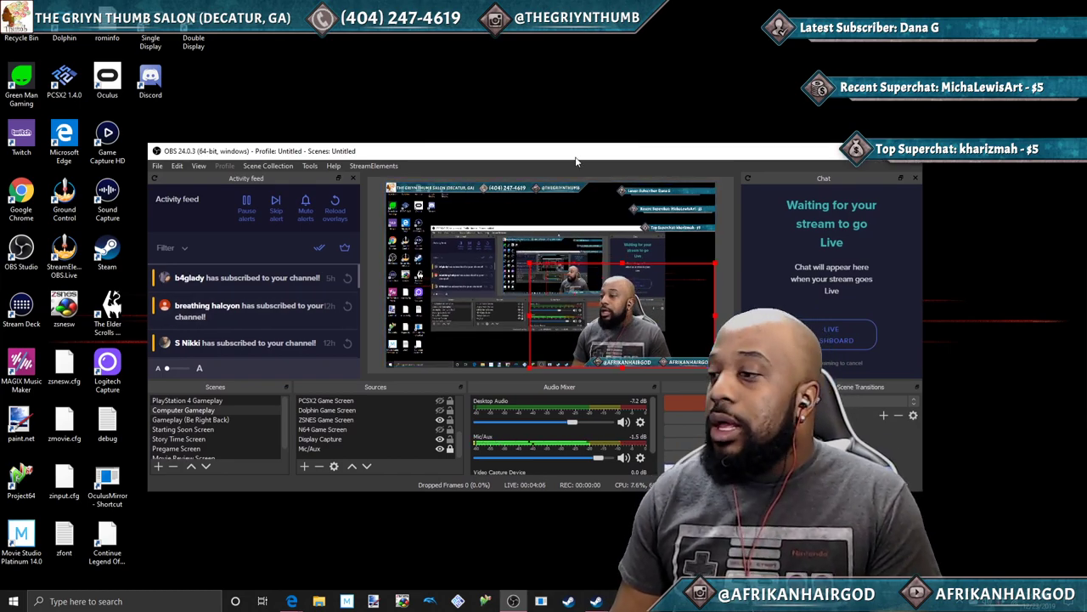
drag(586, 151, 557, 130)
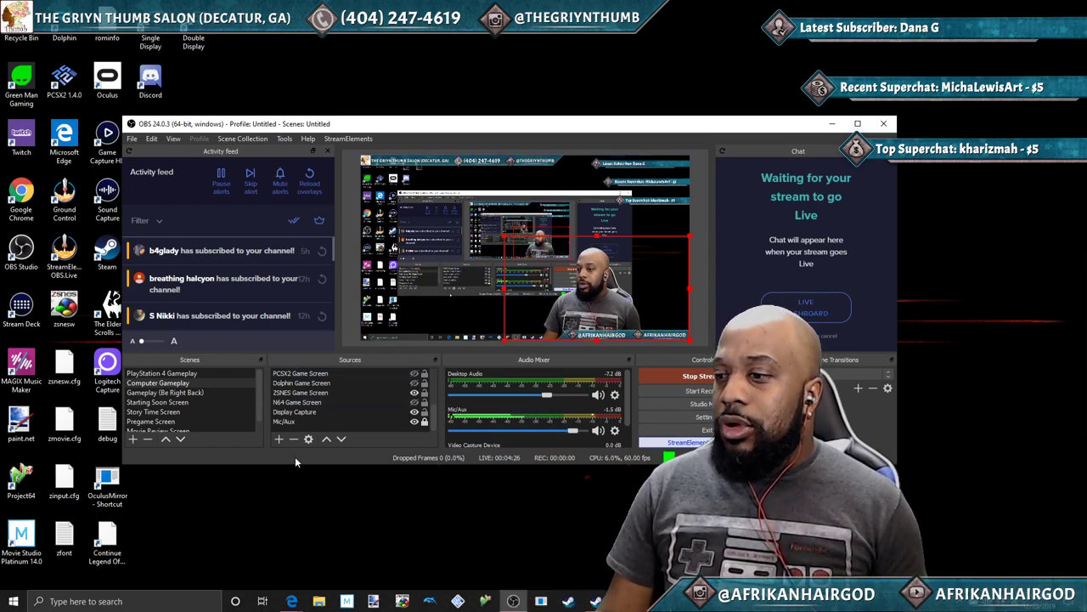
scroll(435, 425, up, 5)
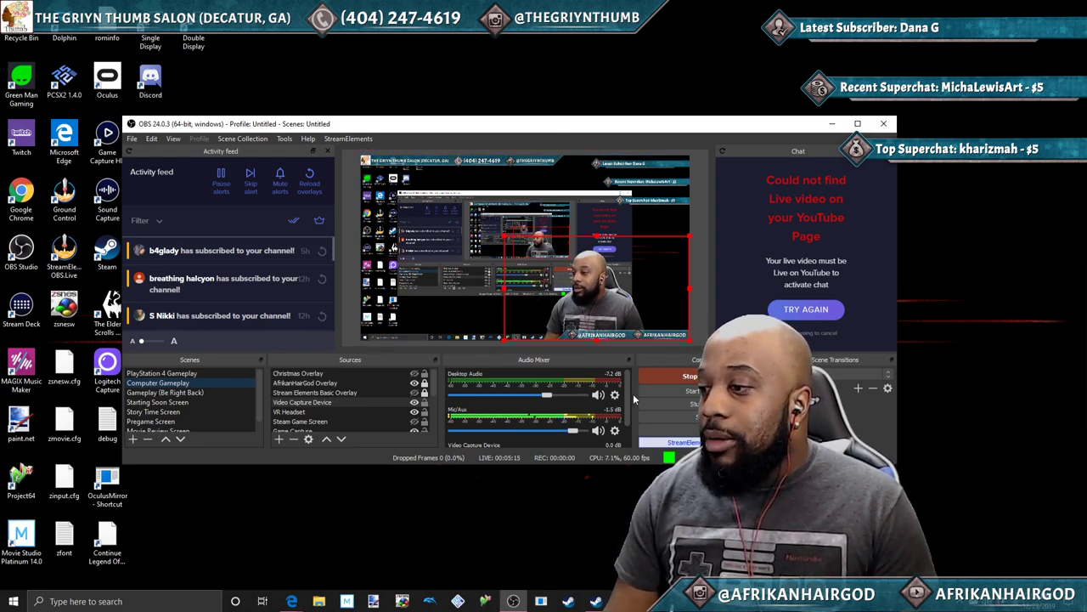
scroll(628, 405, down, 1)
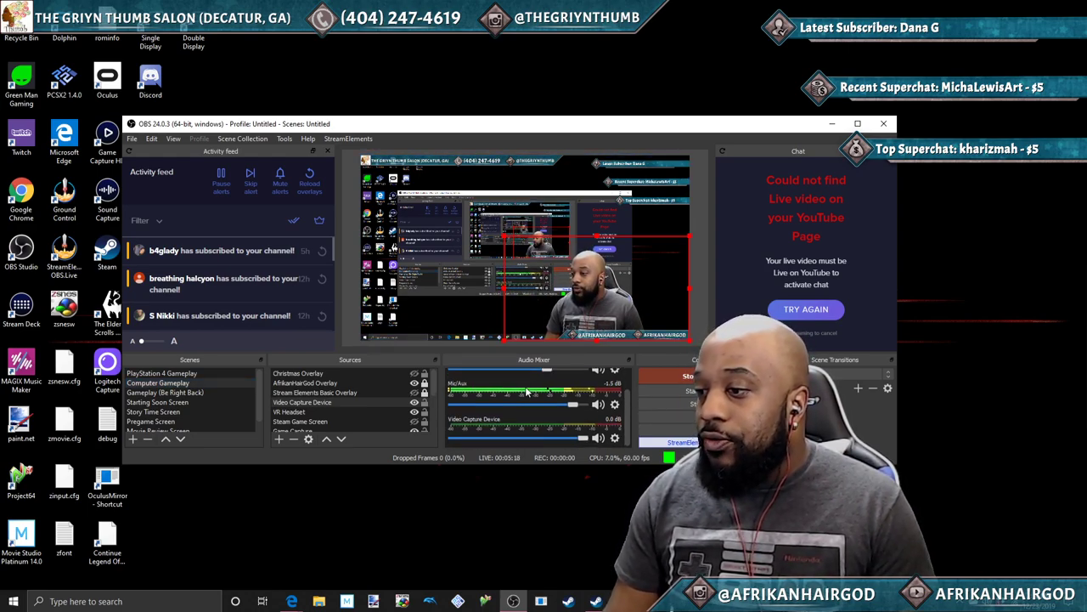
click(415, 383)
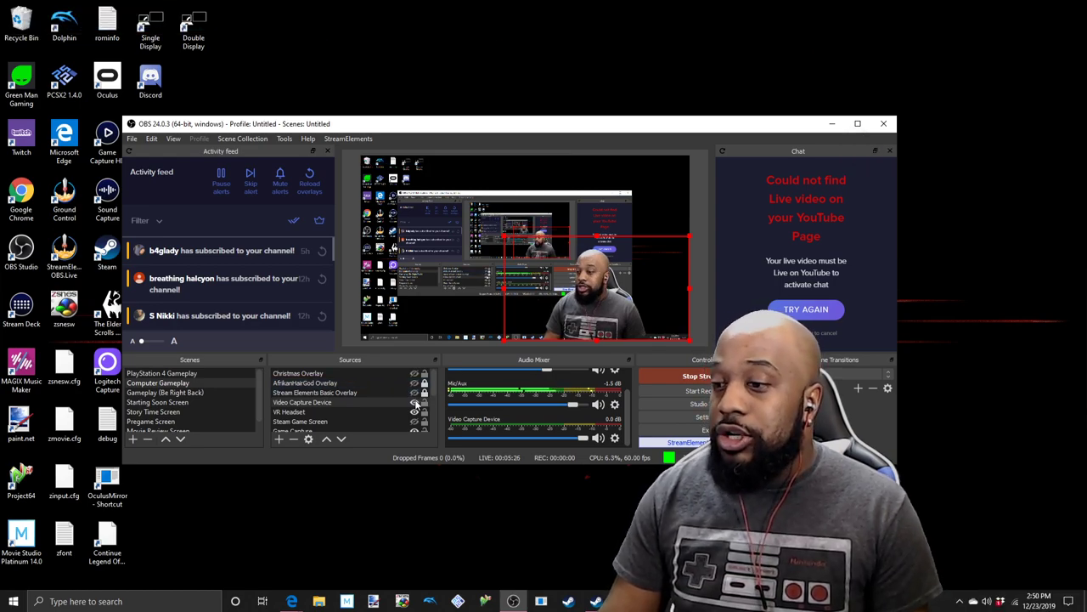
scroll(402, 415, down, 2)
scroll(402, 416, up, 2)
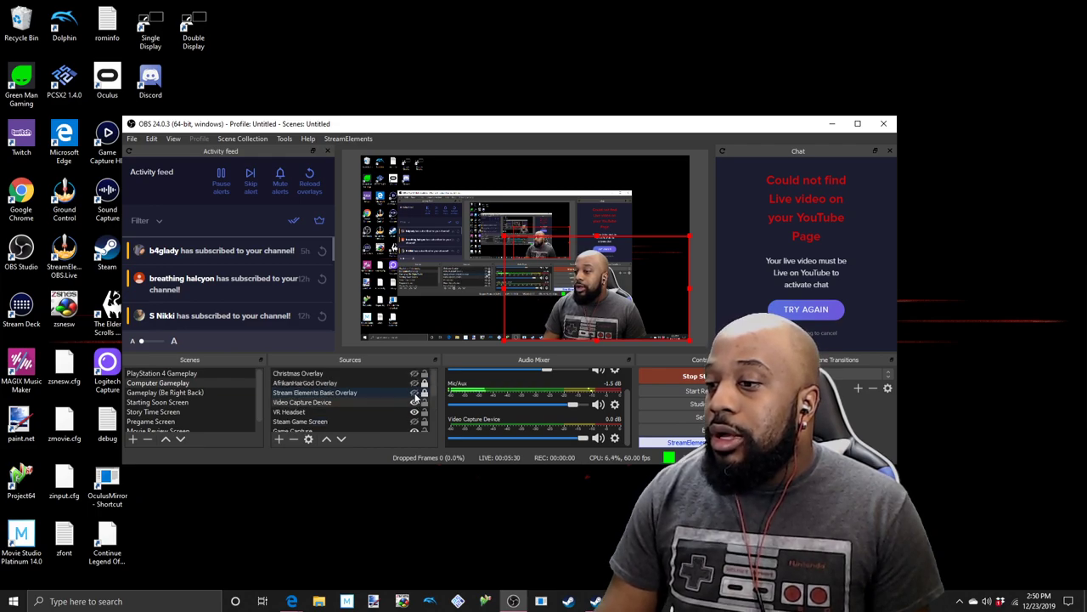
click(415, 394)
click(416, 393)
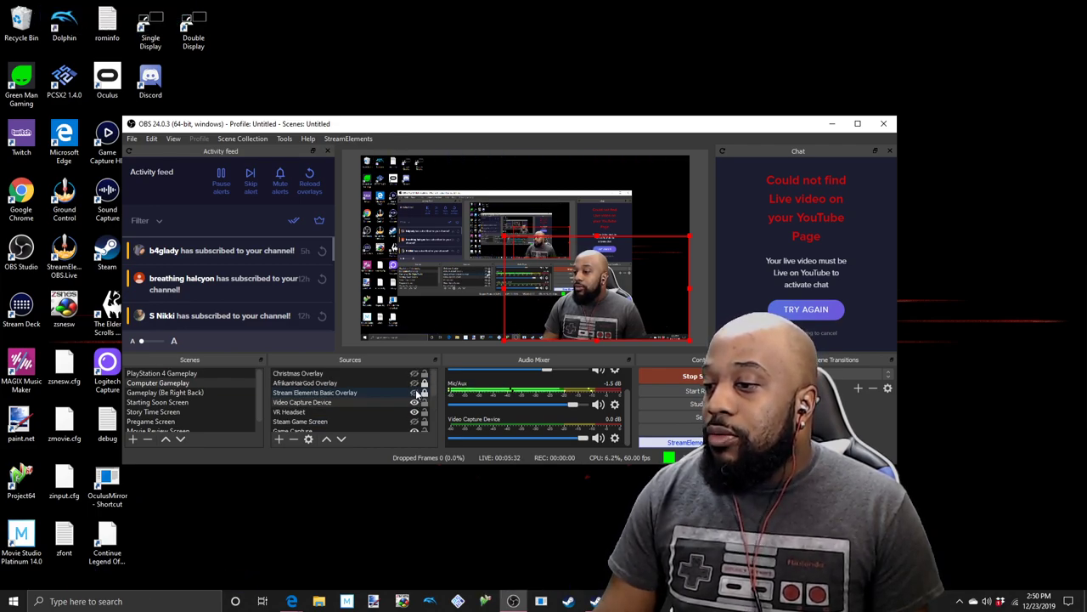
click(414, 383)
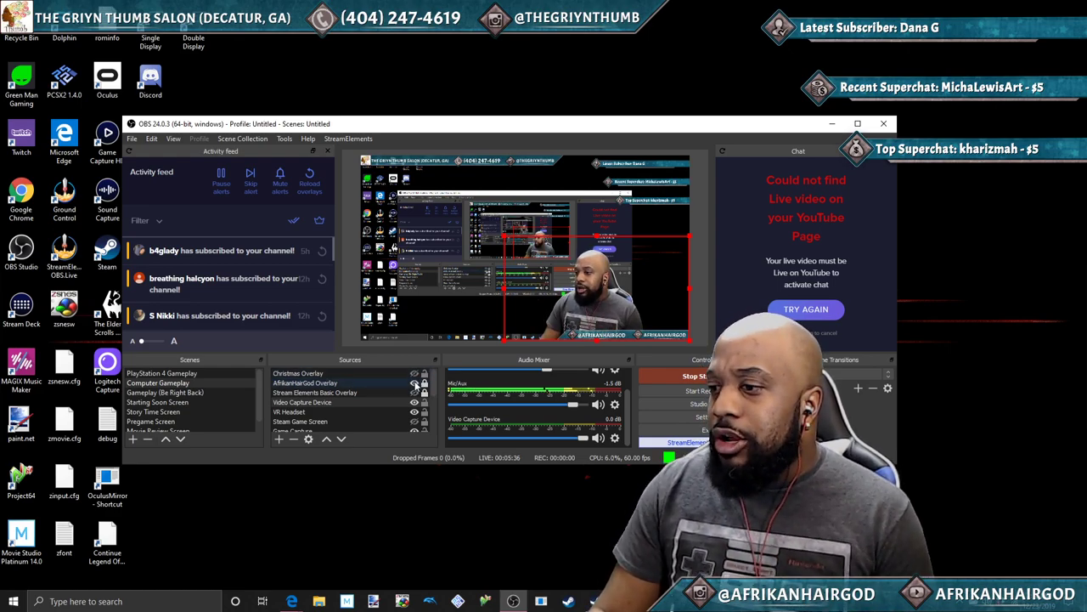
click(415, 384)
click(415, 375)
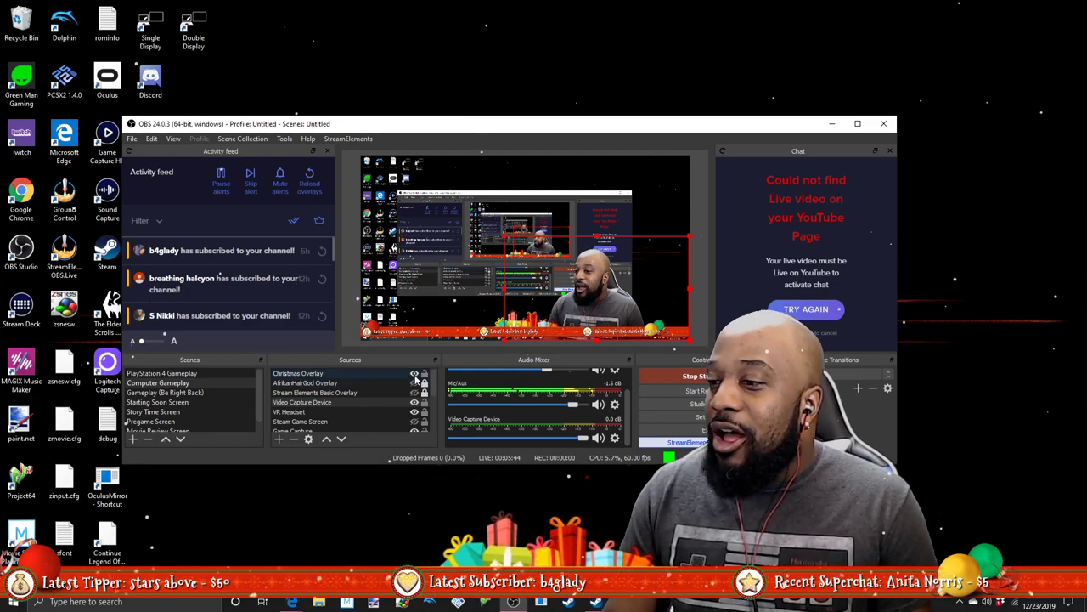
click(415, 374)
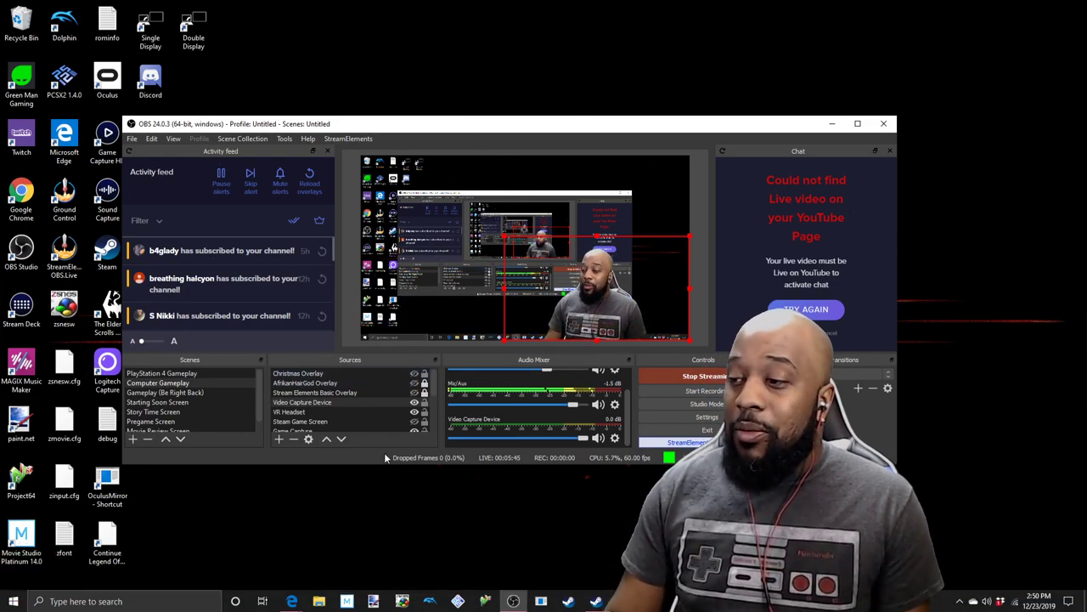
click(415, 383)
scroll(412, 392, down, 5)
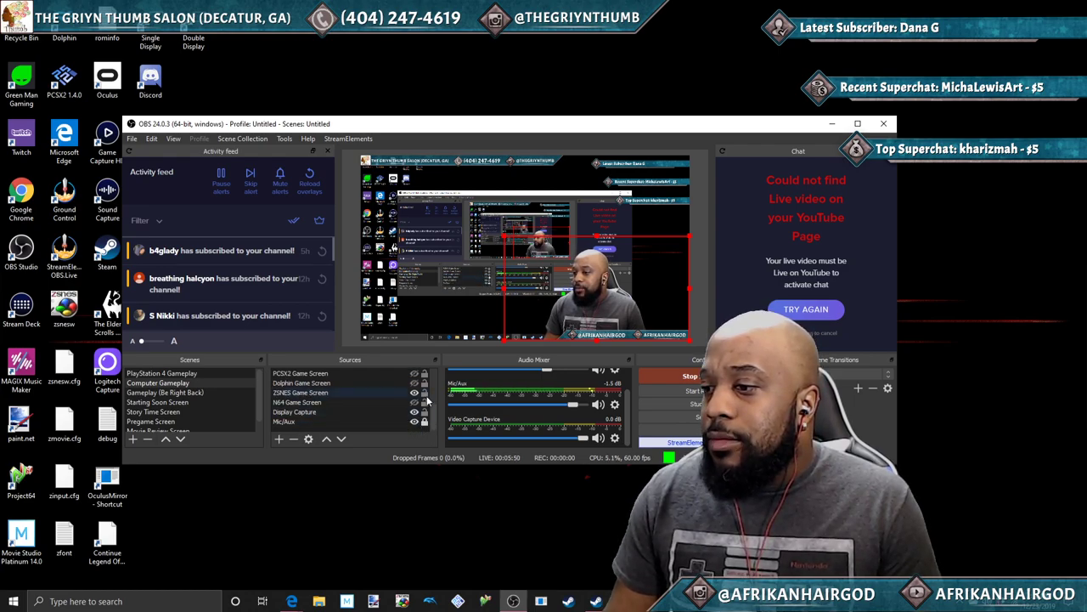
scroll(383, 402, up, 5)
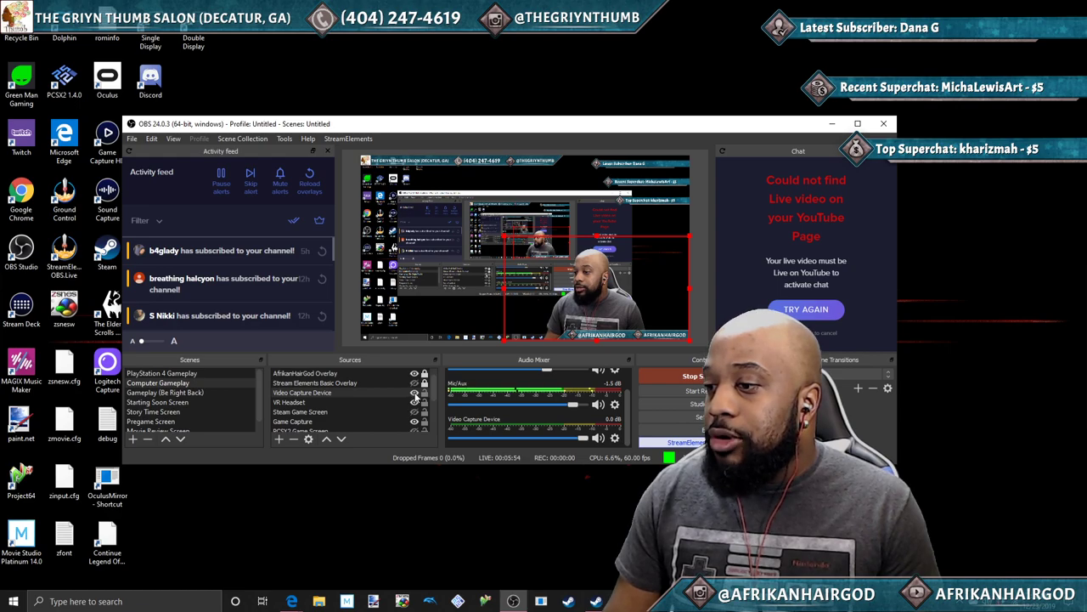
Select the webcam source in the preview, shrink it from its corner and move it to the lower left.
click(414, 392)
click(415, 394)
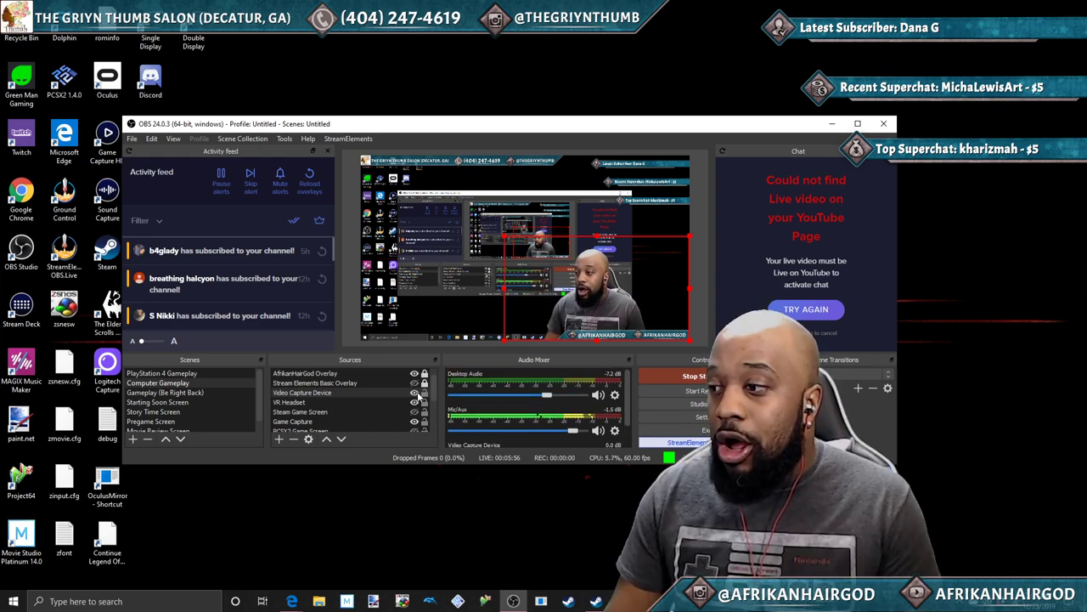
click(548, 313)
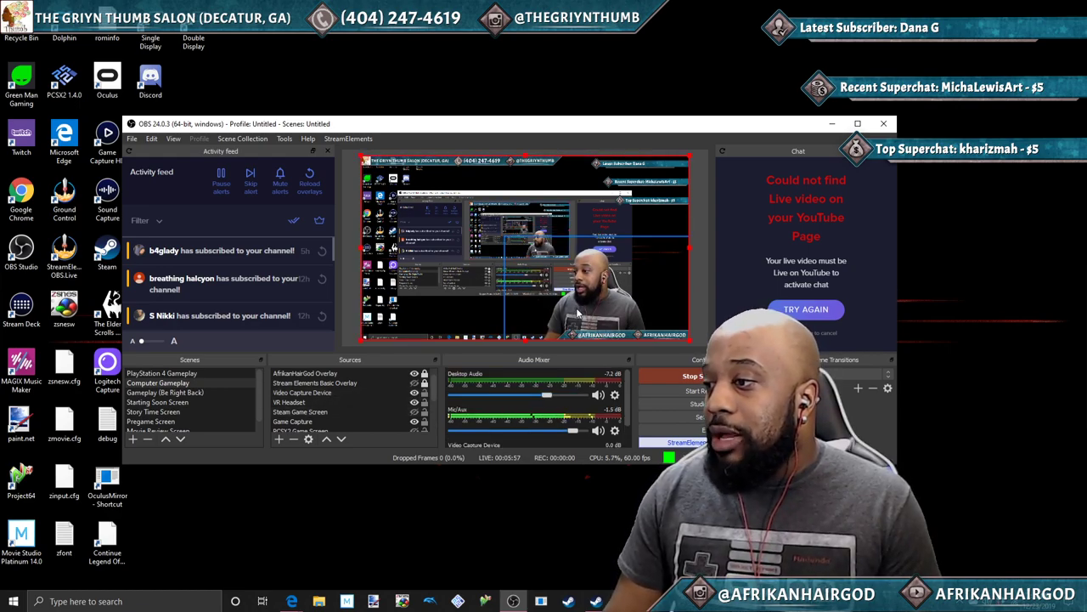
click(577, 315)
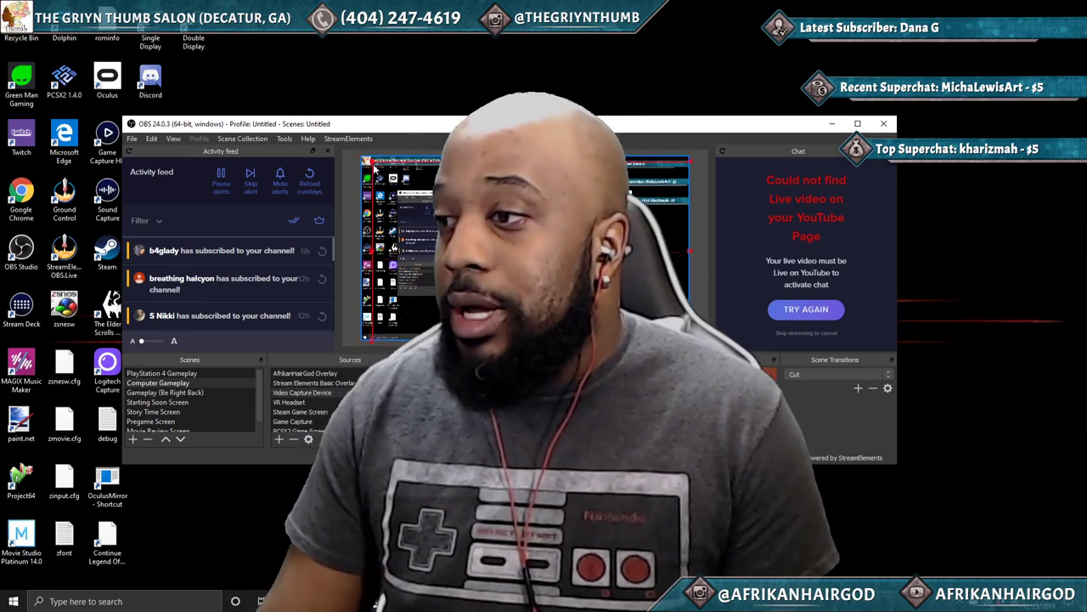
drag(376, 170, 431, 204)
drag(501, 223, 452, 291)
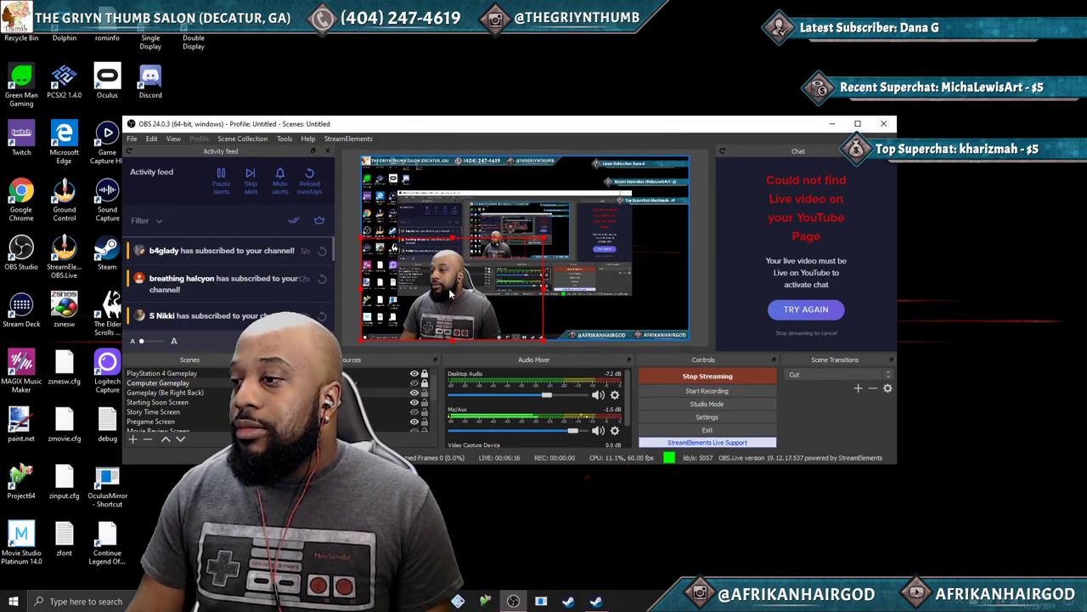
Flip the webcam horizontally twice to un-mirror it, then drag it to the canvas bottom-right.
right_click(450, 293)
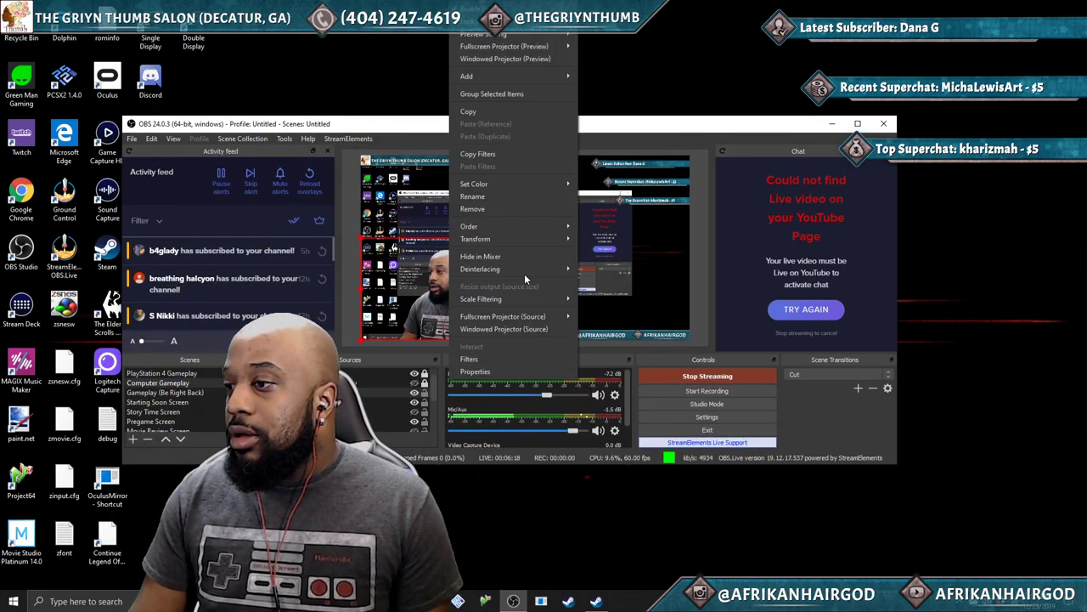
mouse_move(520, 240)
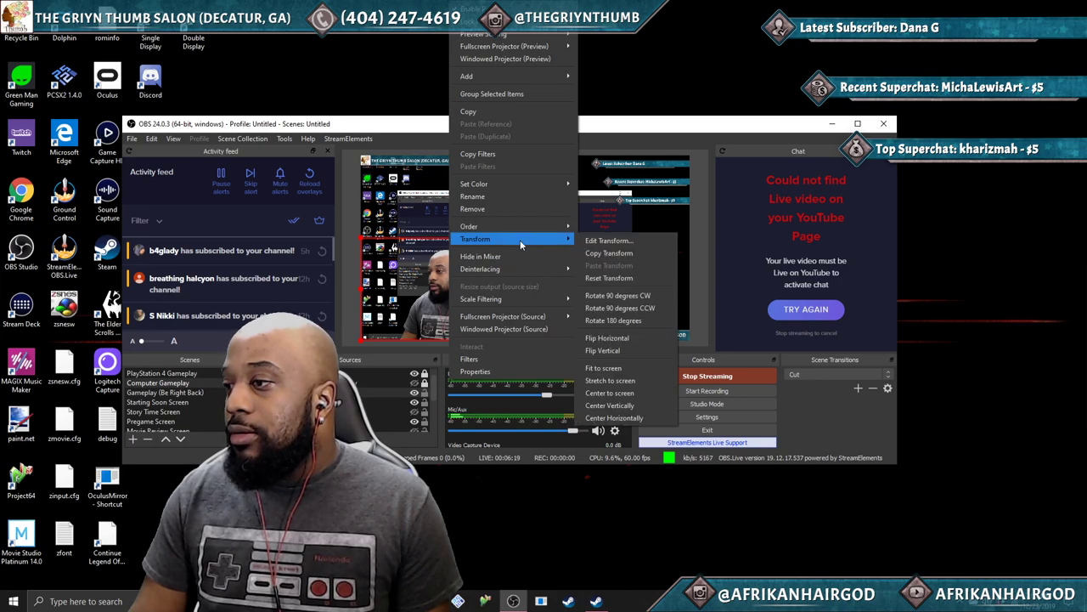
click(642, 341)
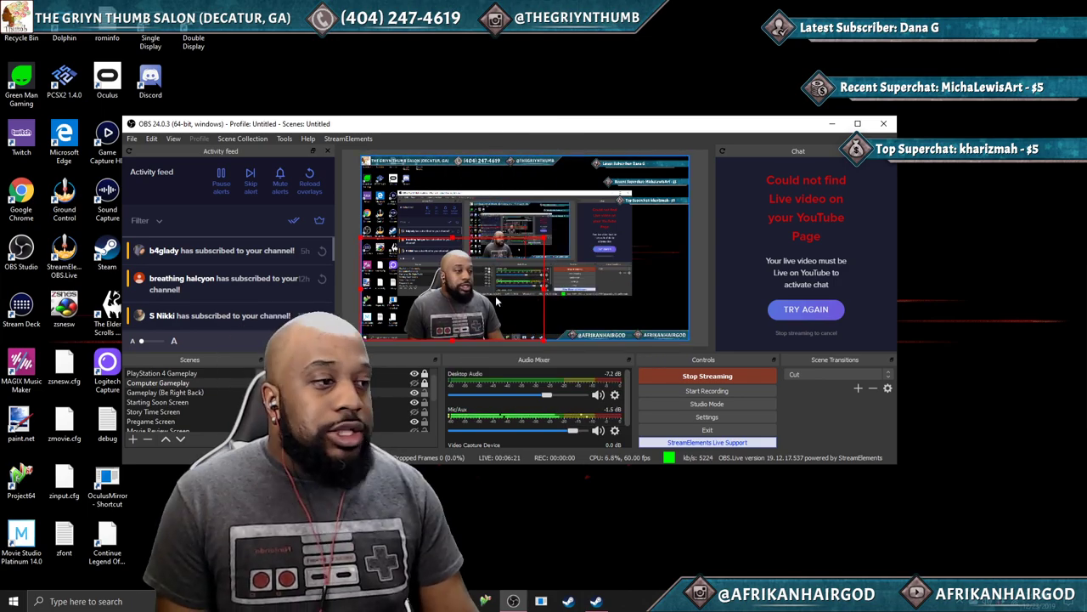
right_click(454, 280)
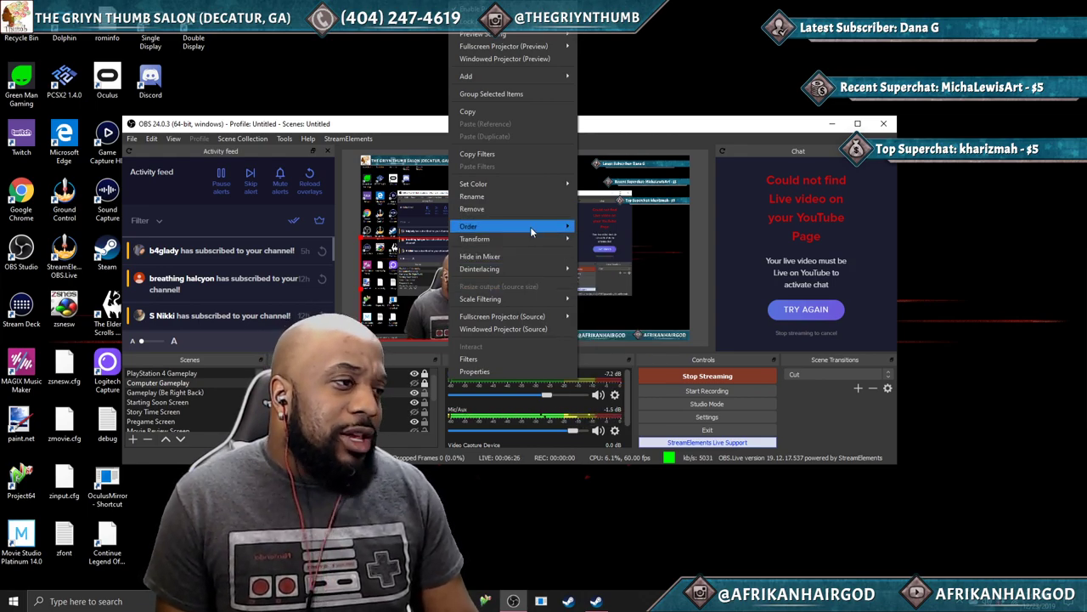
mouse_move(535, 240)
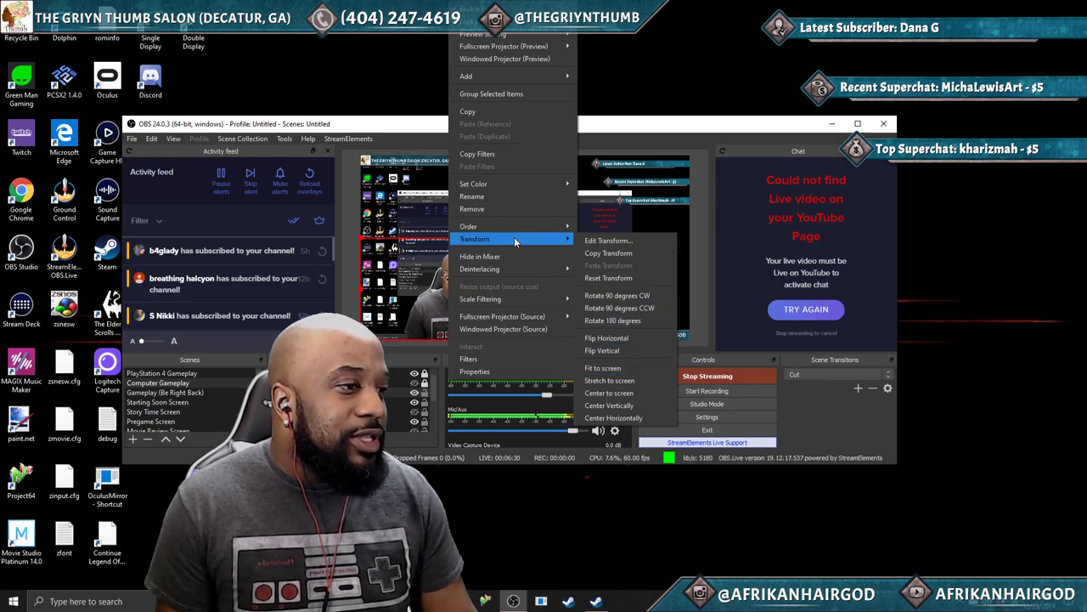
click(624, 339)
drag(470, 293, 618, 293)
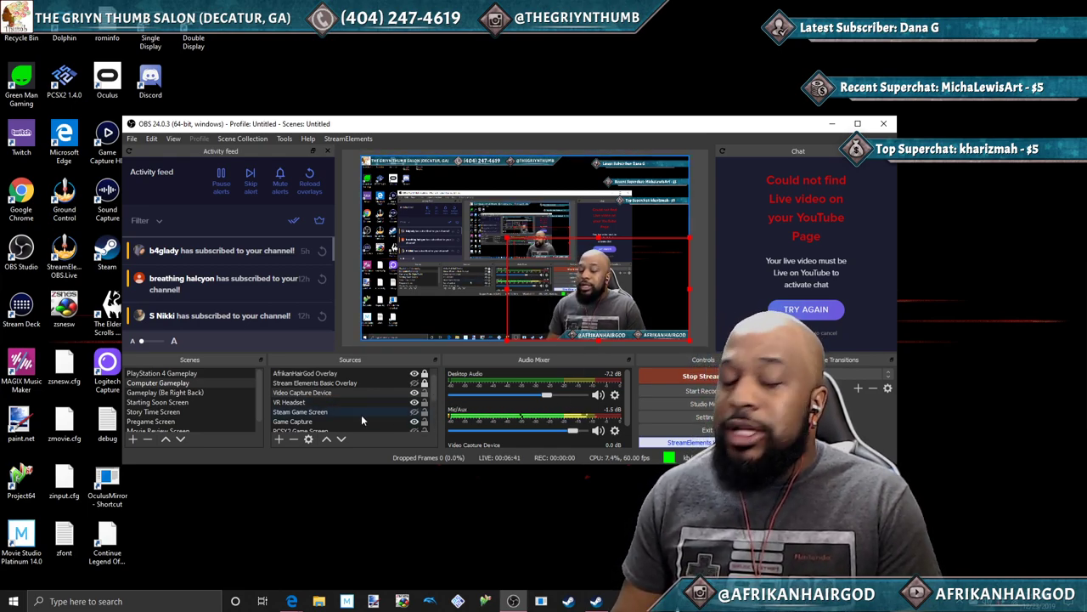
Review the Stream, Video, Hotkeys and Advanced settings pages, close Settings and minimize OBS.
click(695, 417)
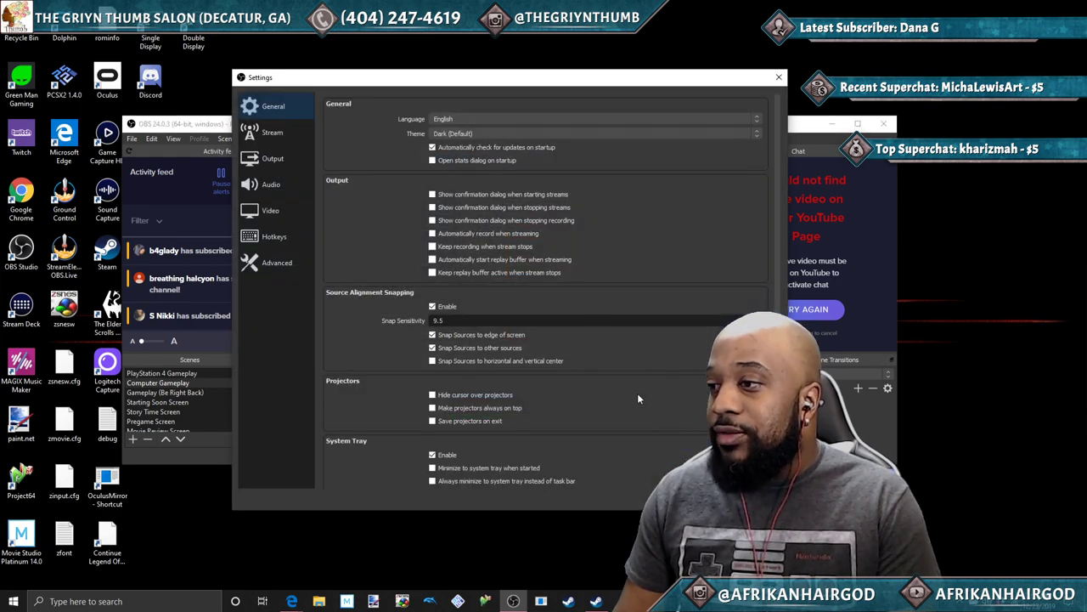
click(268, 134)
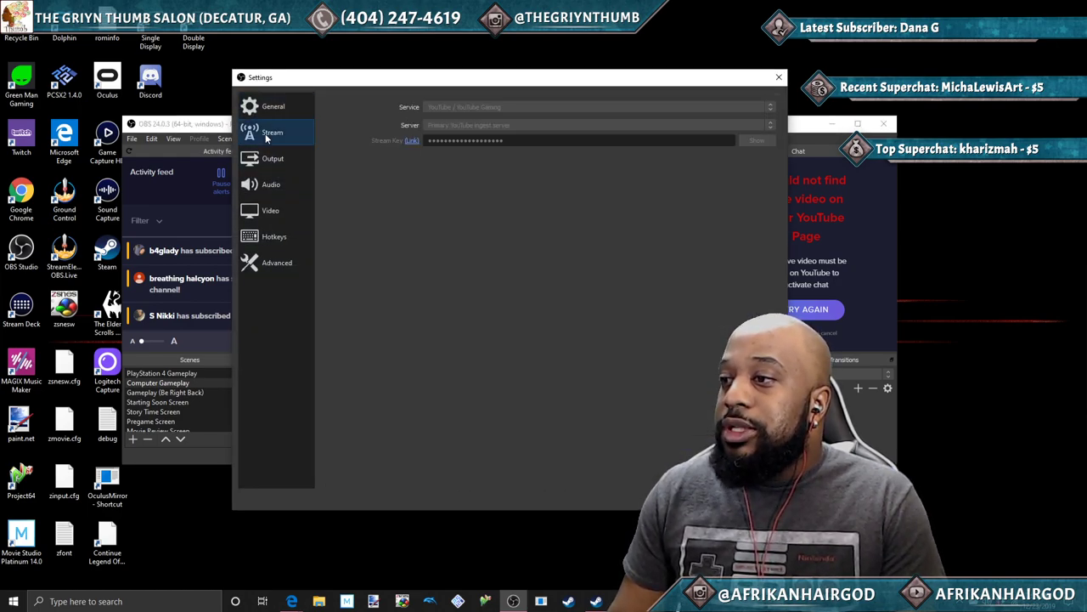
click(282, 214)
click(289, 240)
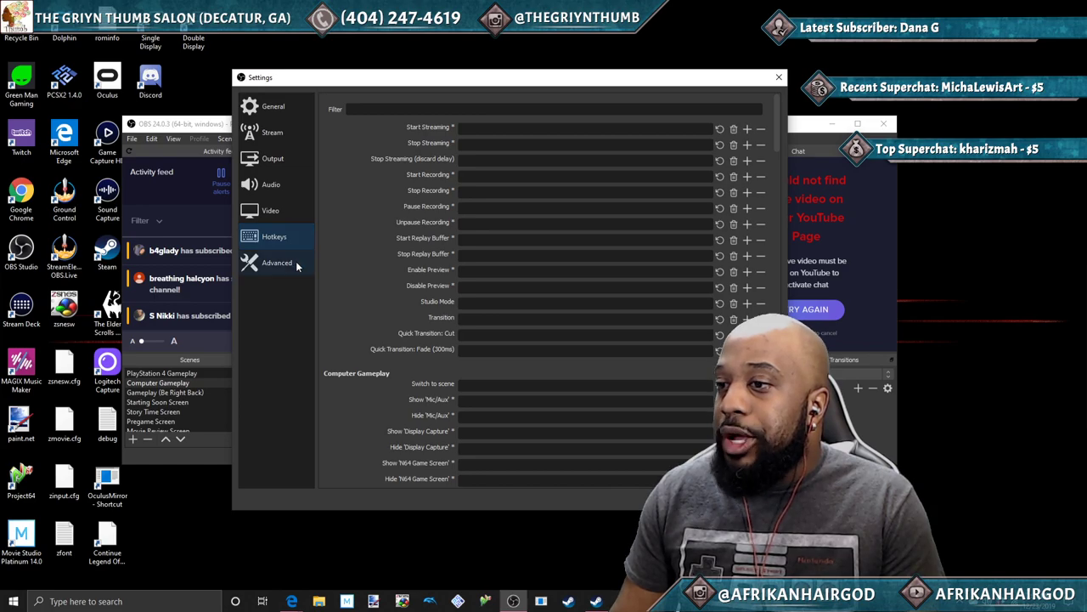
click(293, 264)
click(680, 497)
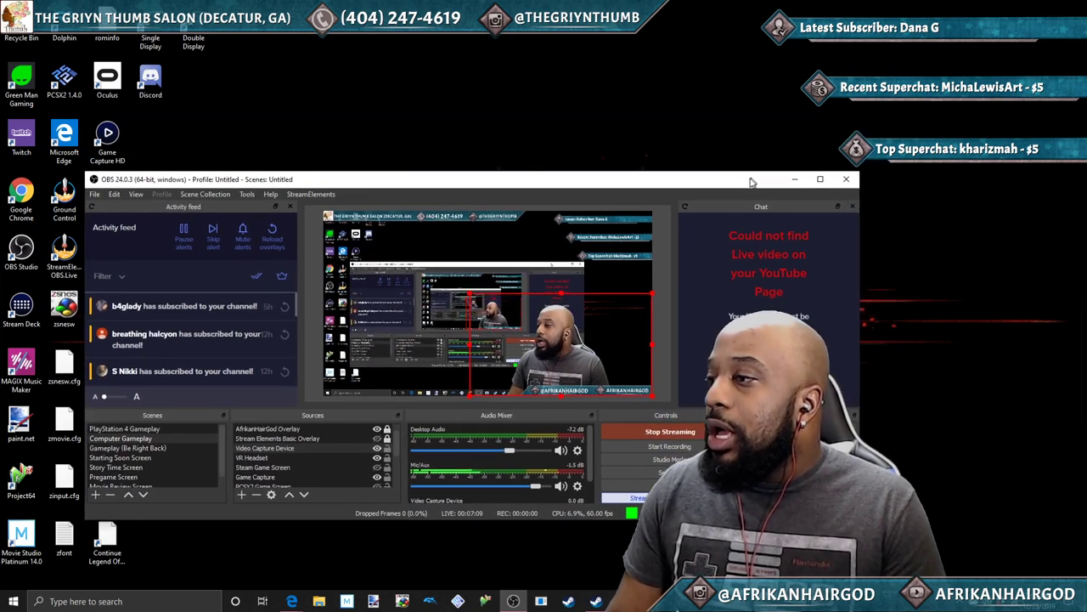
click(831, 124)
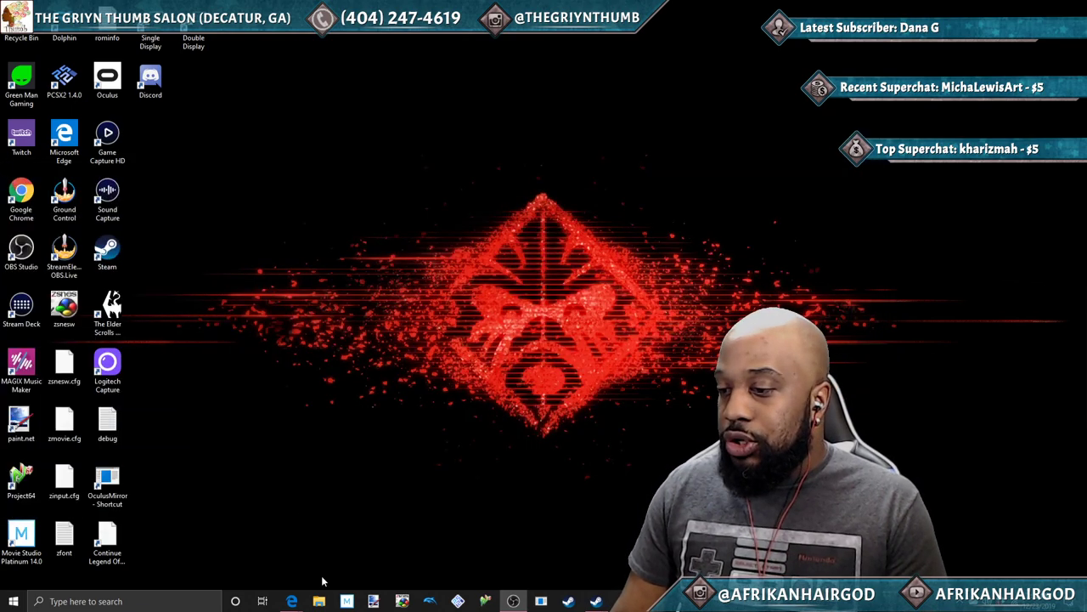
Restore the Edge window with the gaming channel's YouTube home page and scroll its uploads.
mouse_move(294, 602)
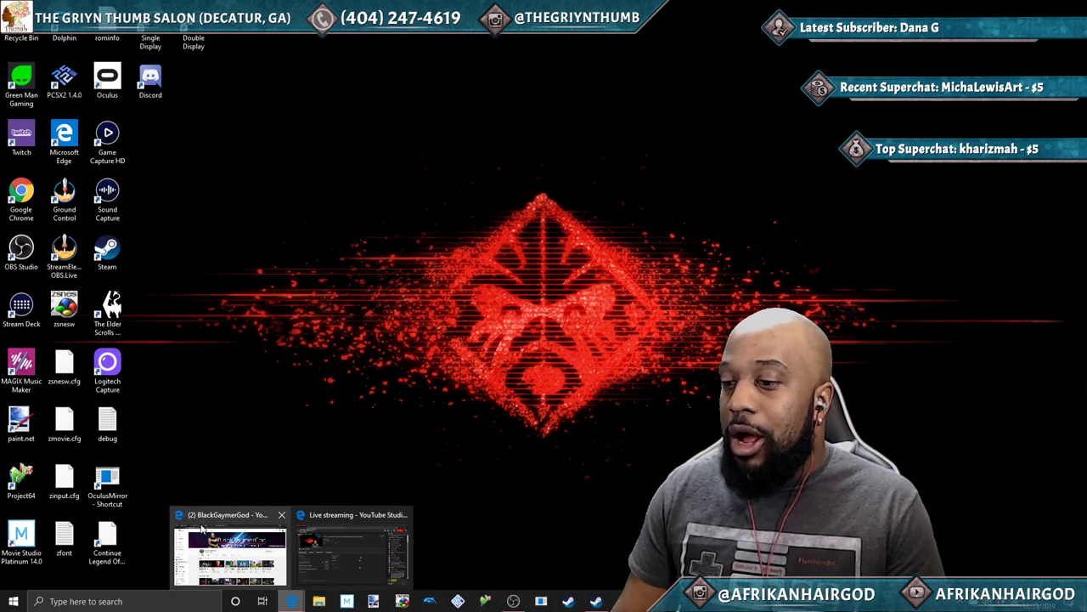
click(205, 540)
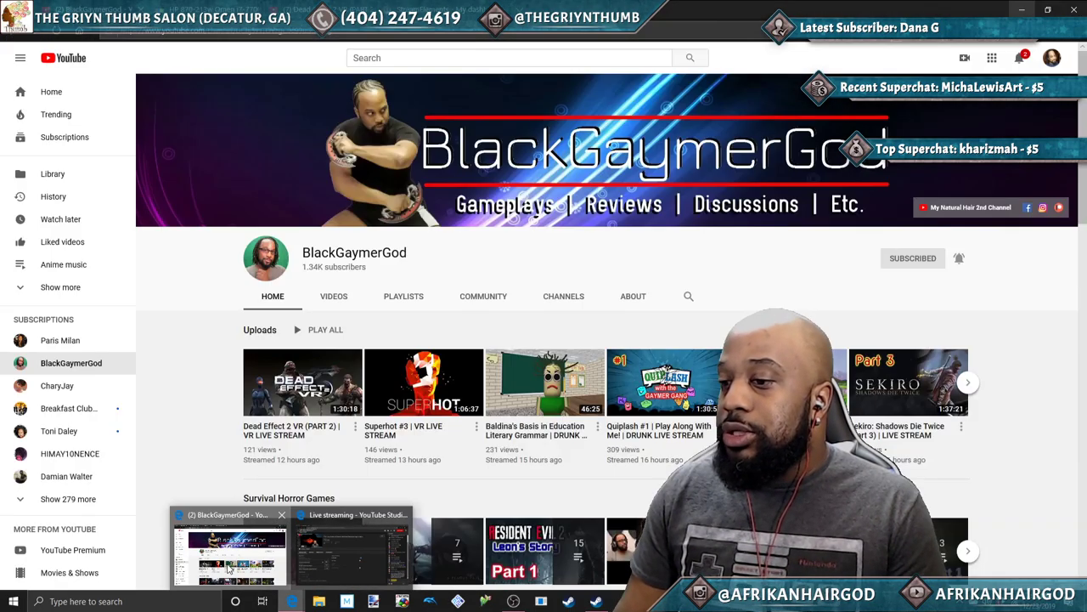
click(227, 554)
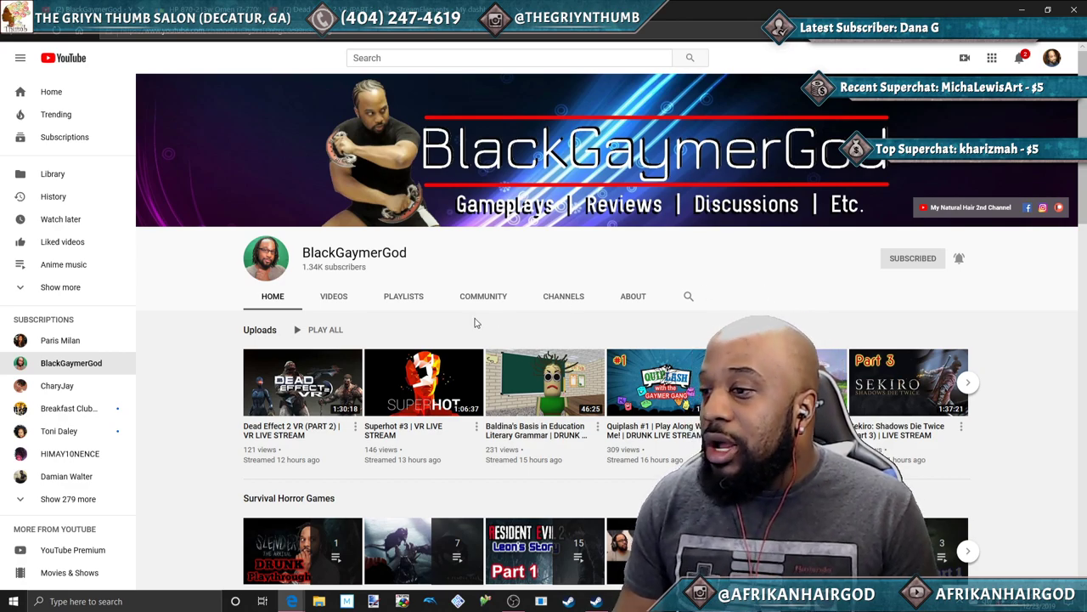
scroll(486, 405, down, 8)
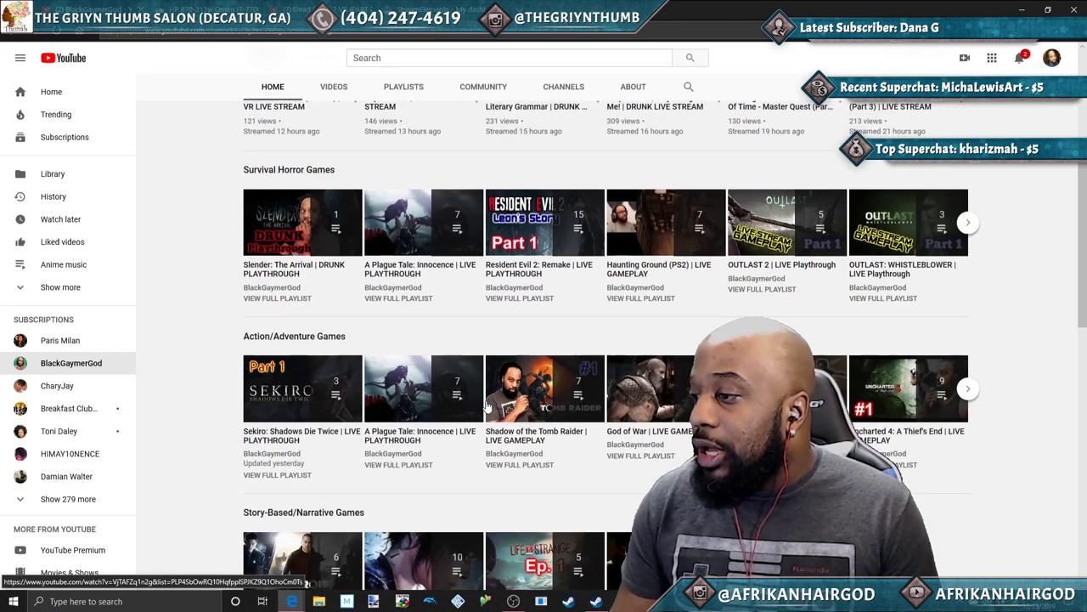
scroll(486, 405, up, 8)
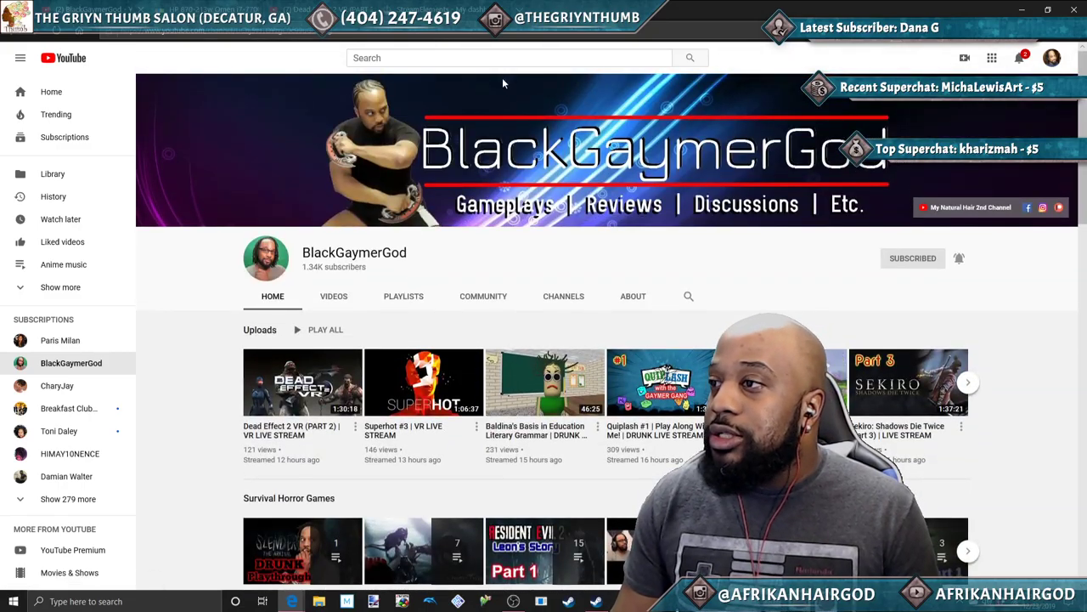
Switch to the StreamElements dashboard, open the Themes gallery and scroll through the Super Themes list.
click(460, 12)
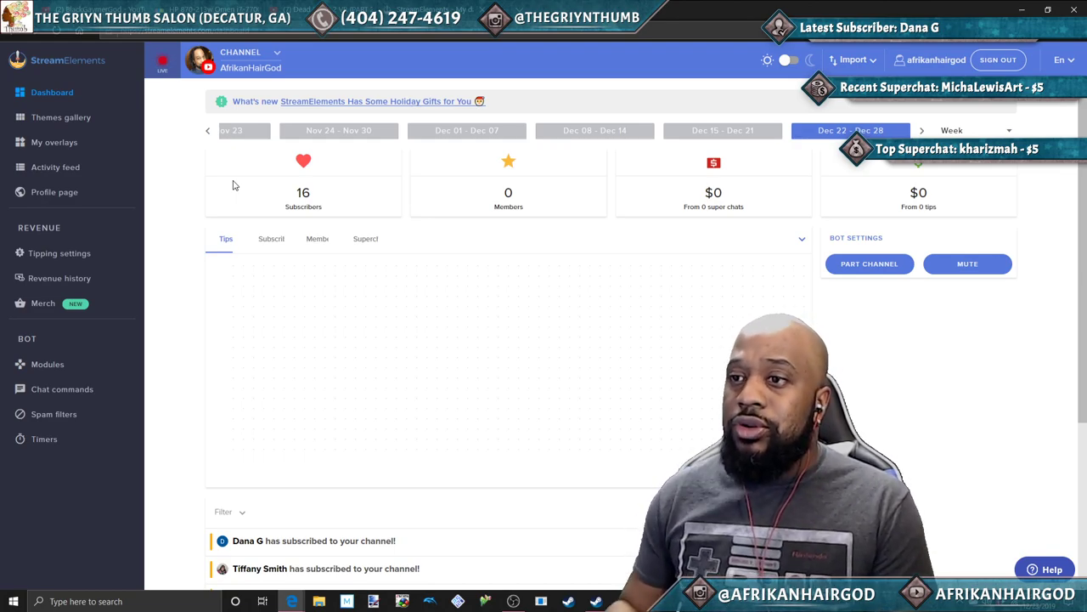
click(20, 121)
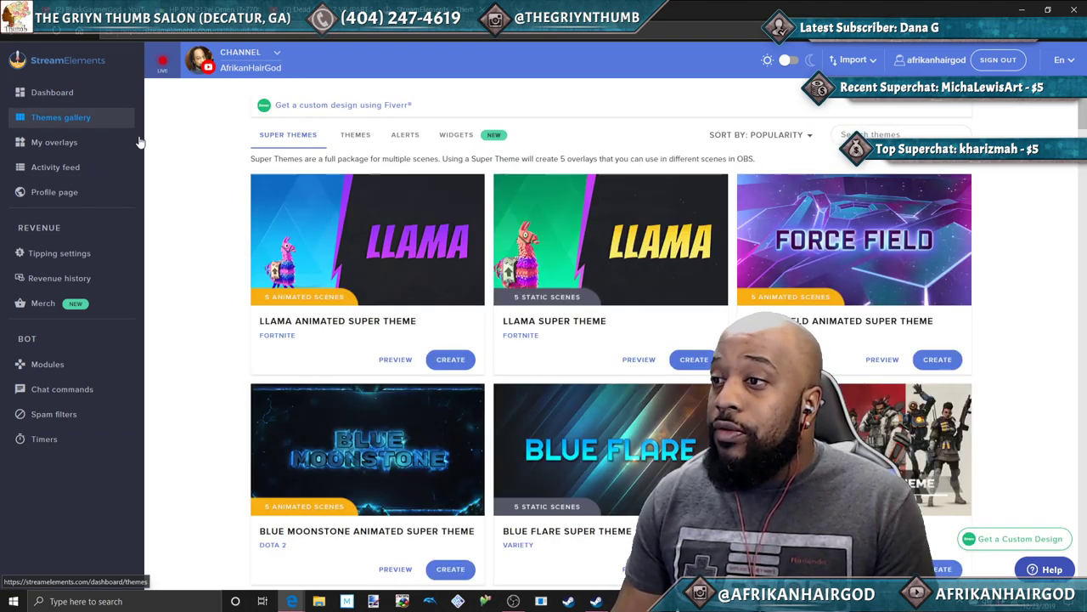
scroll(507, 337, down, 7)
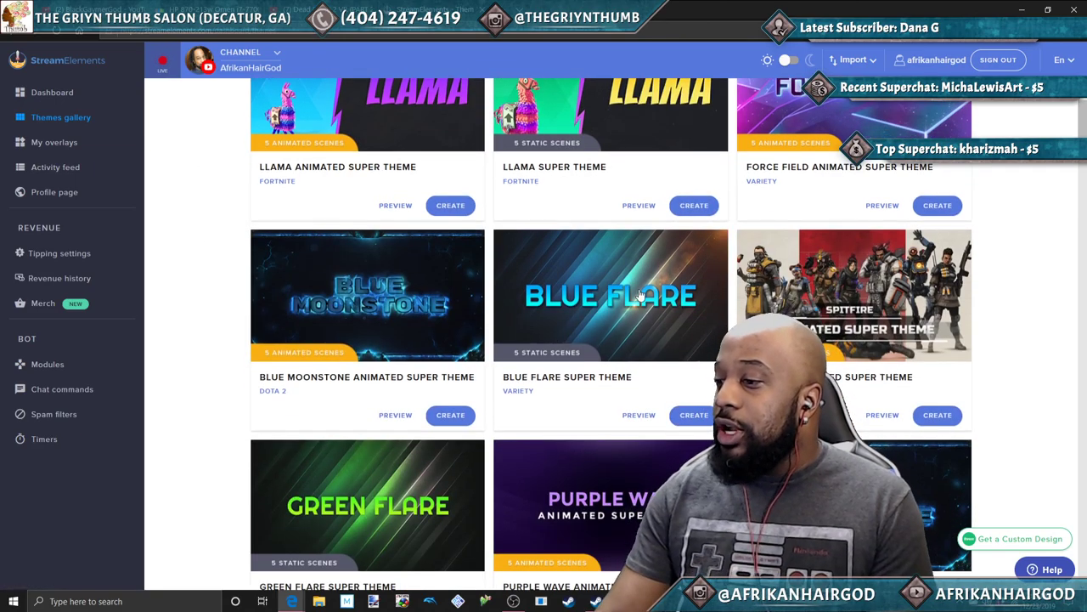
scroll(652, 304, down, 5)
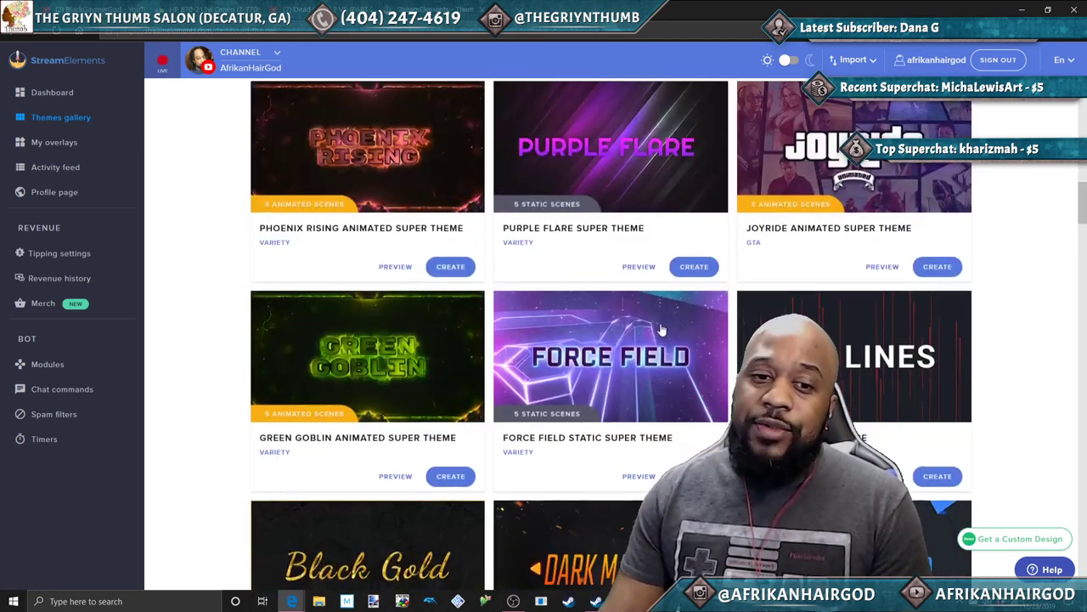
scroll(665, 448, down, 3)
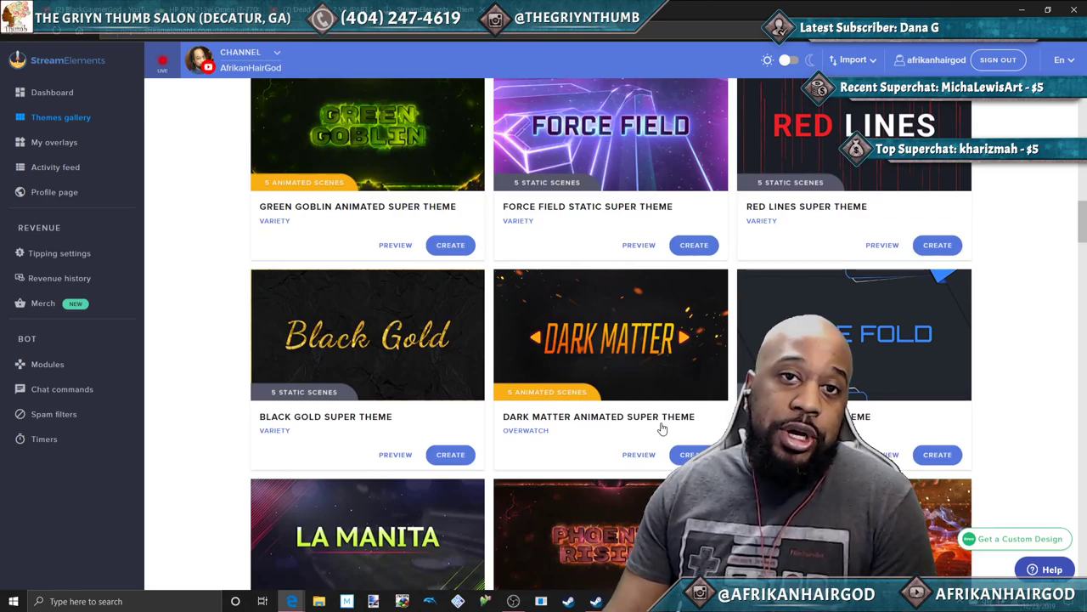
scroll(663, 427, down, 7)
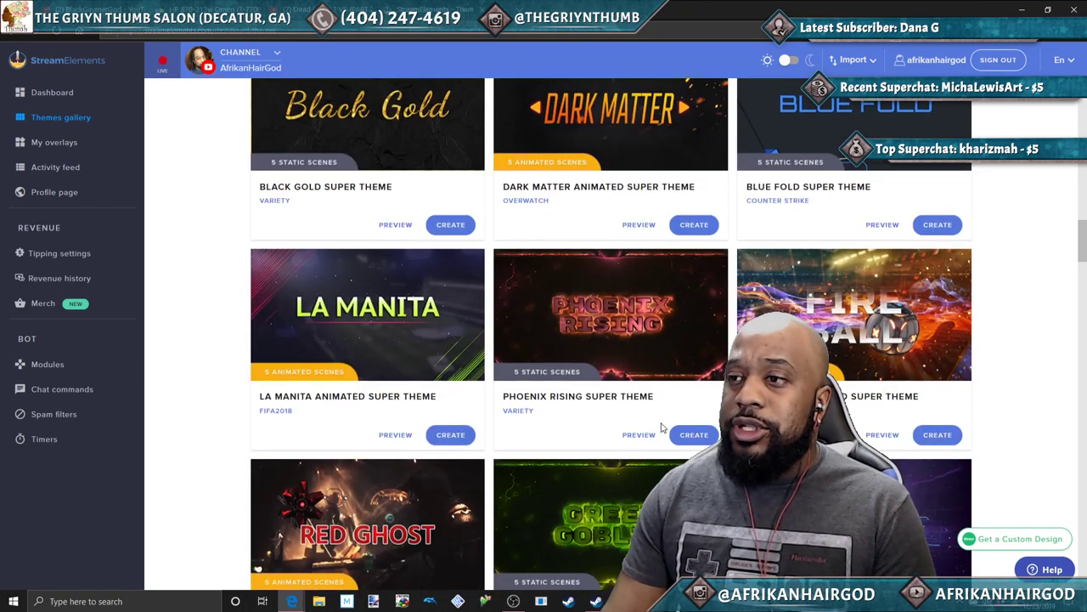
scroll(660, 419, down, 4)
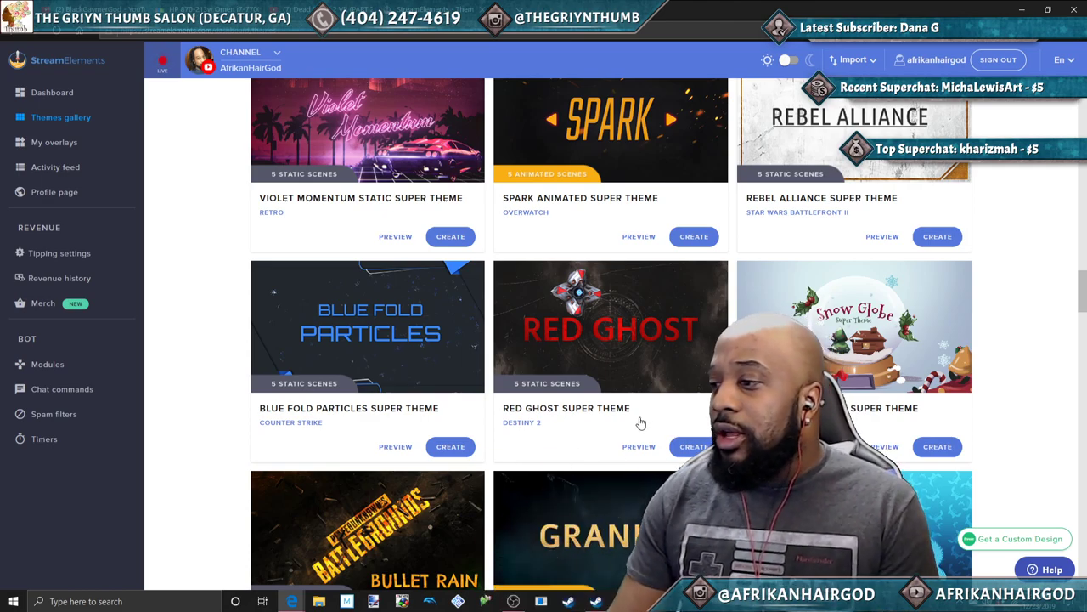
scroll(615, 457, down, 8)
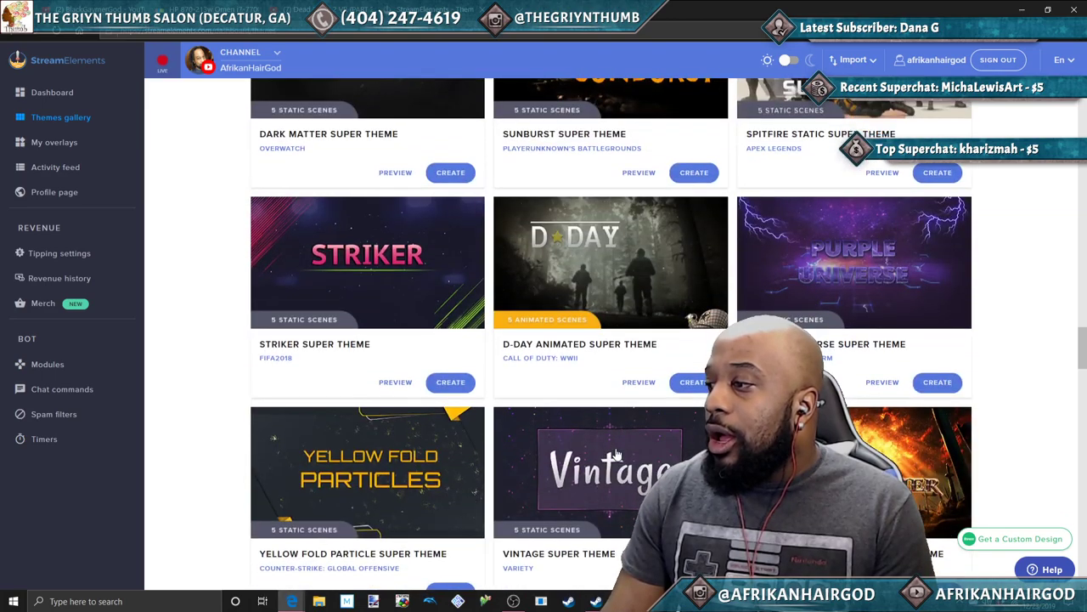
scroll(615, 457, down, 8)
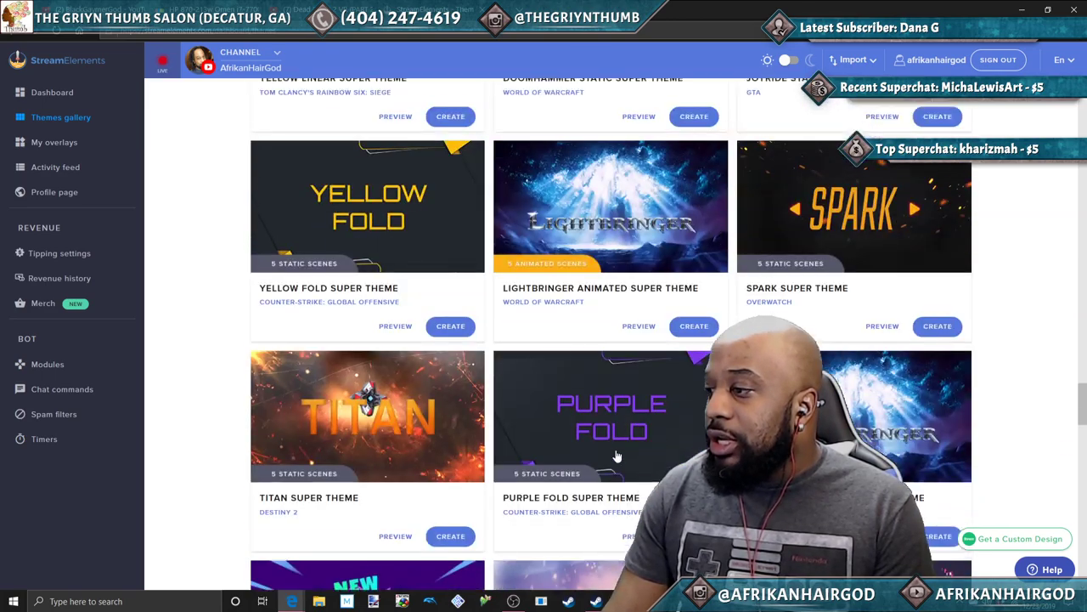
scroll(618, 457, down, 5)
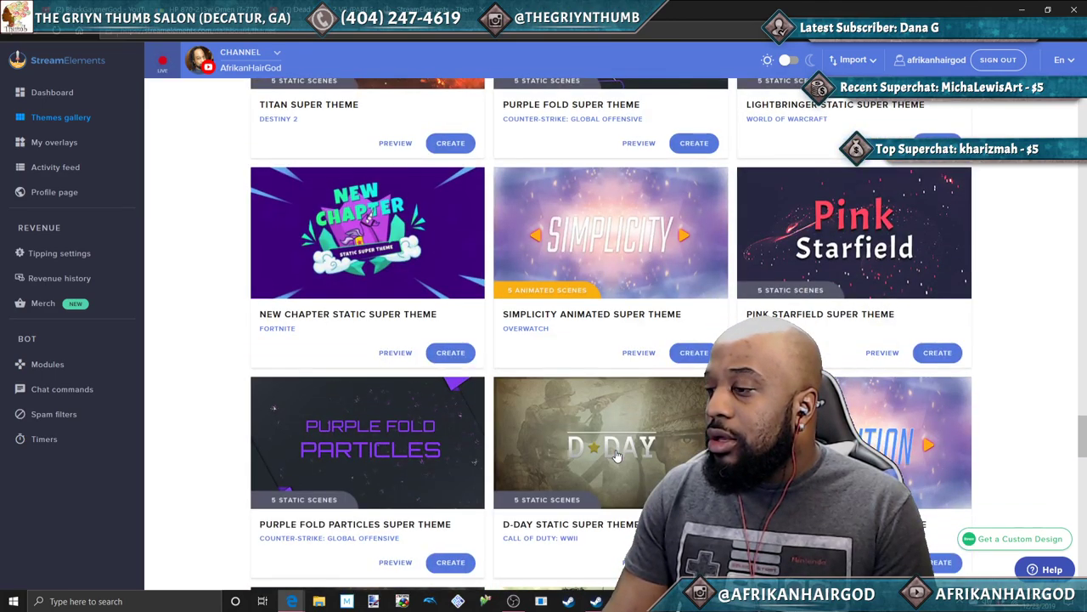
scroll(618, 456, down, 2)
scroll(615, 456, up, 2)
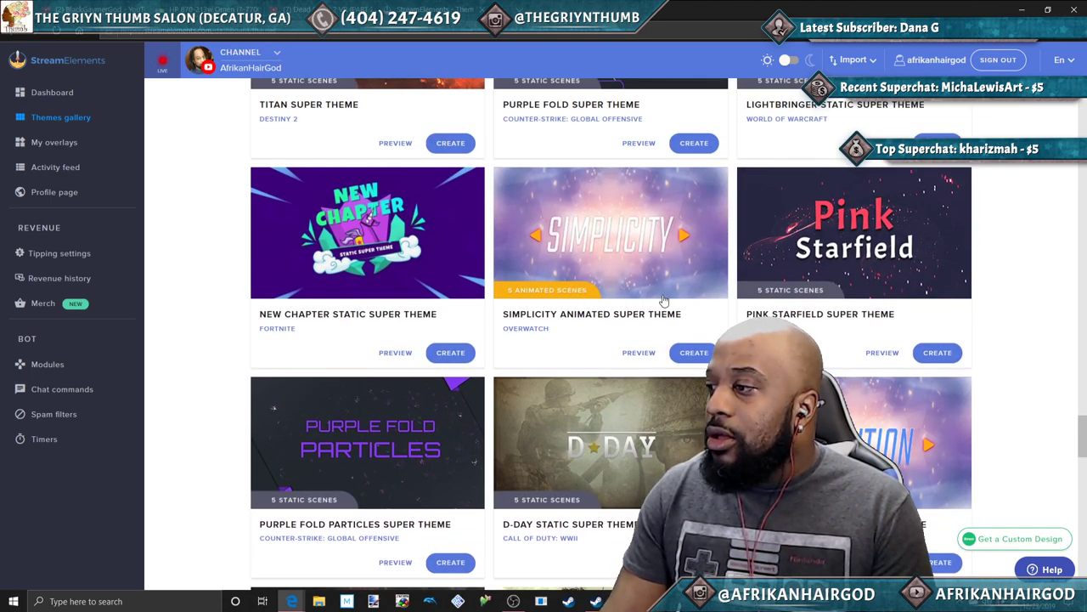
Preview the Simplicity Animated Super Theme through its in-game, talk, start, BRB and end scenes.
click(607, 259)
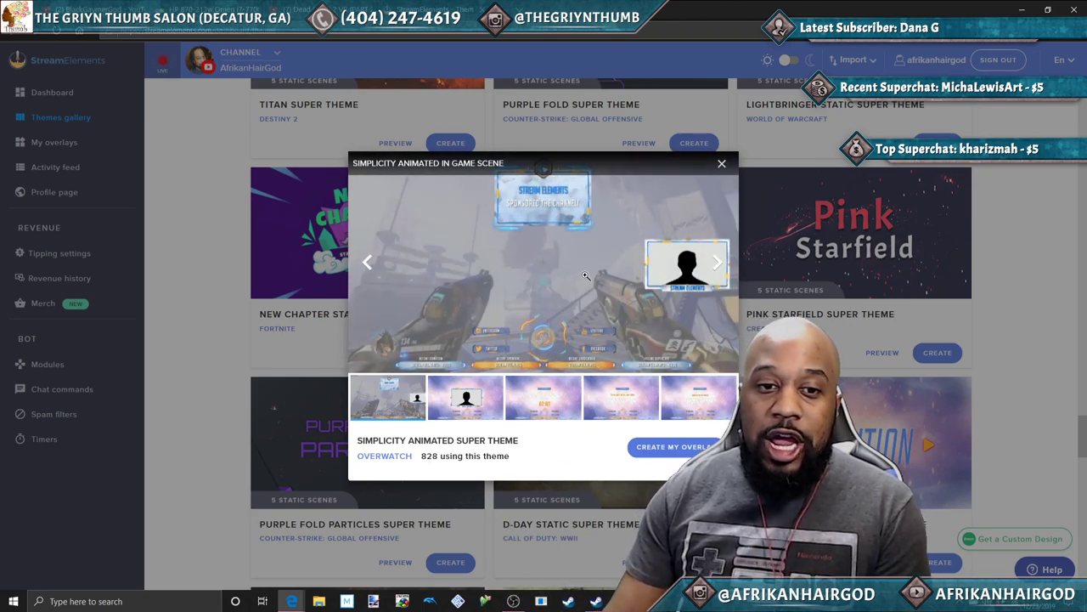
click(531, 274)
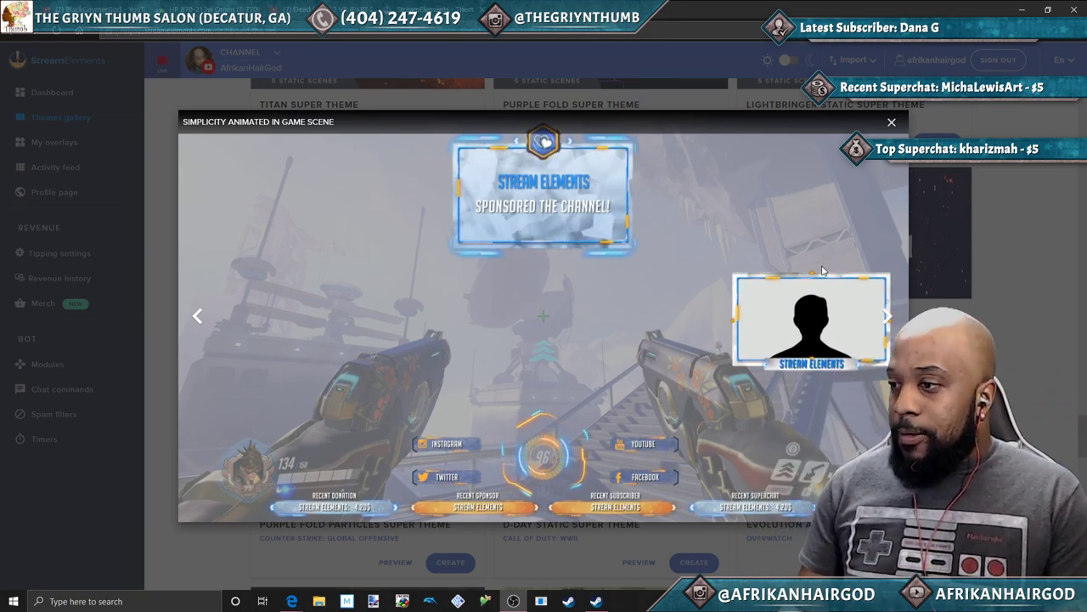
click(887, 316)
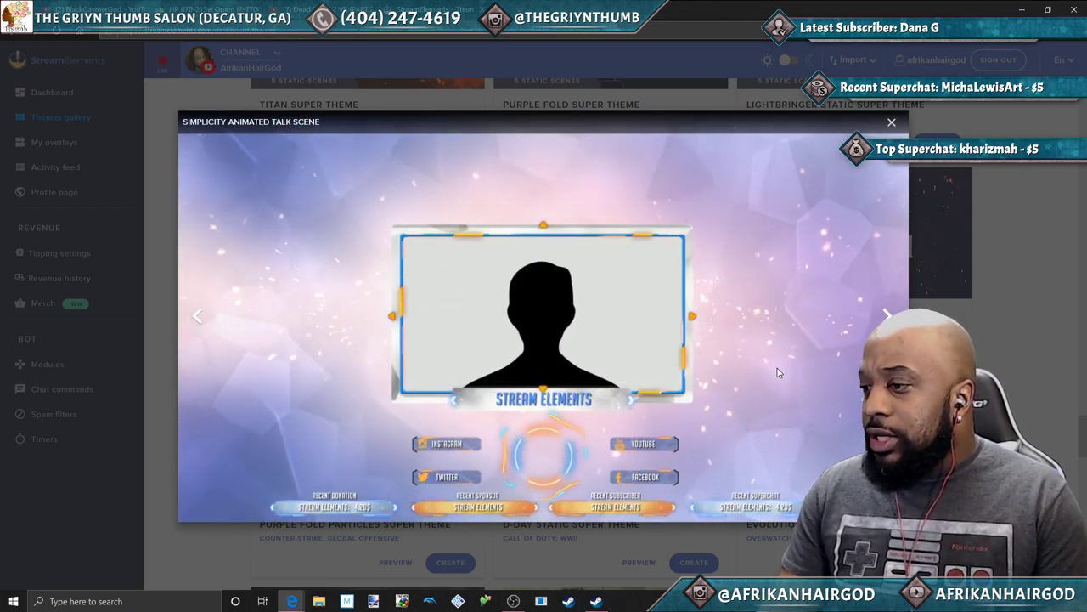
click(887, 316)
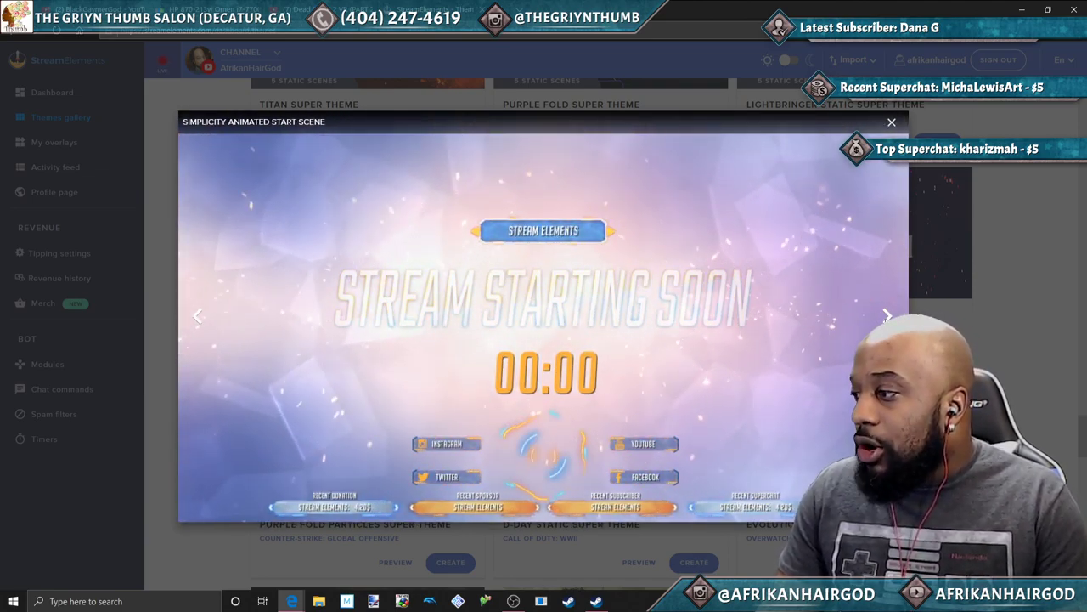
click(887, 316)
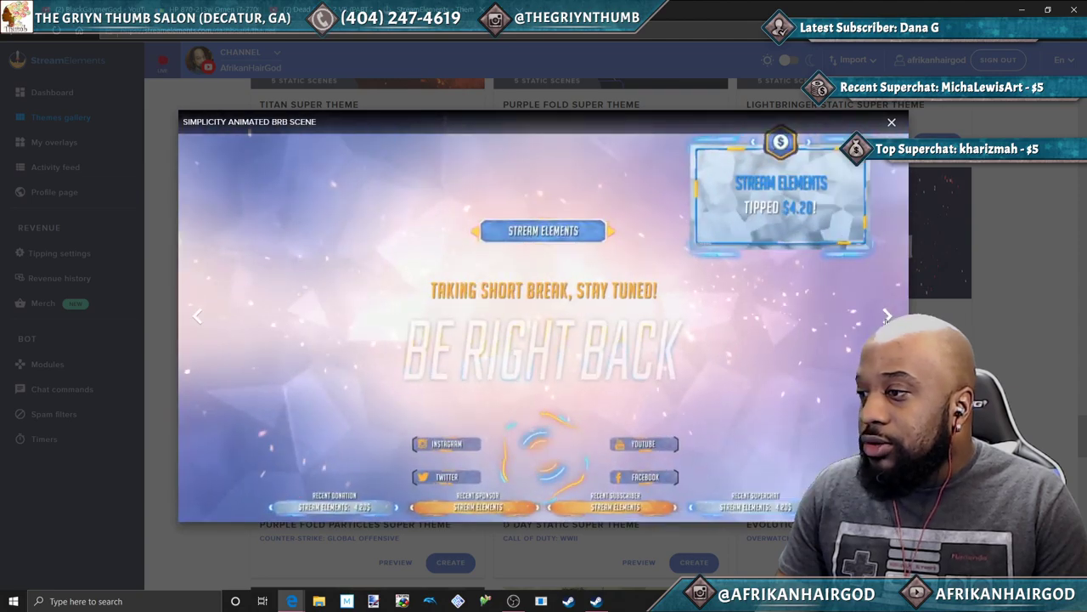
click(887, 316)
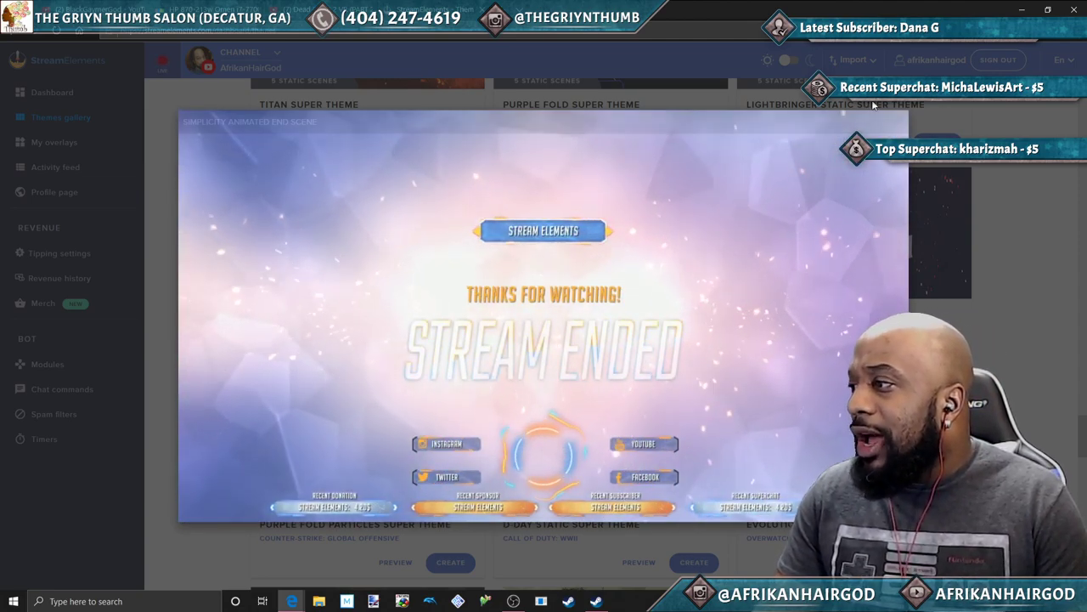
click(887, 136)
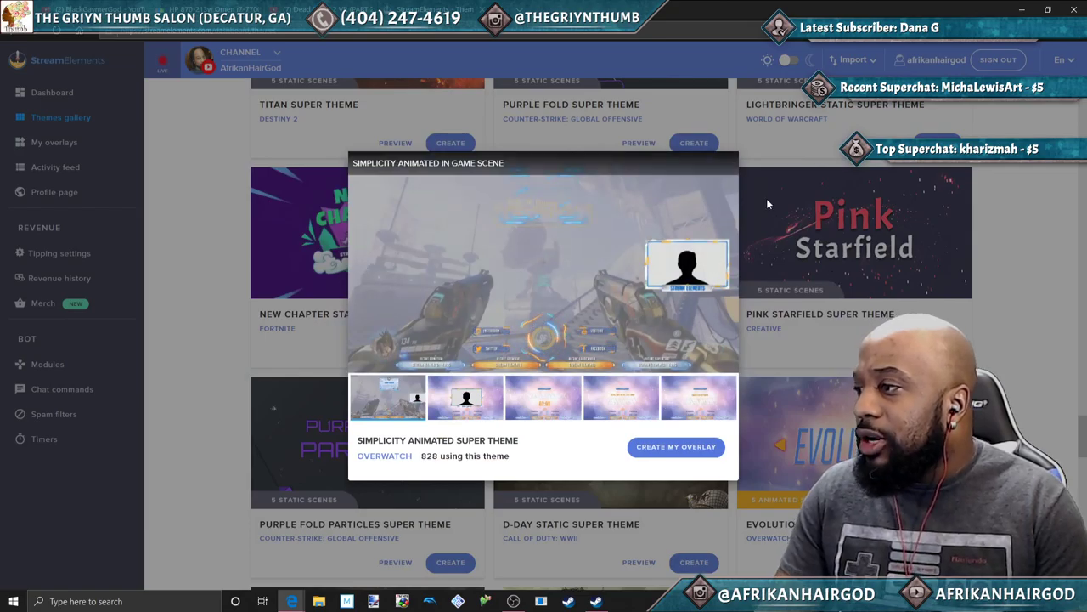
Close the Simplicity theme card and scroll down to the Yellow Fold theme.
click(724, 163)
scroll(632, 425, down, 3)
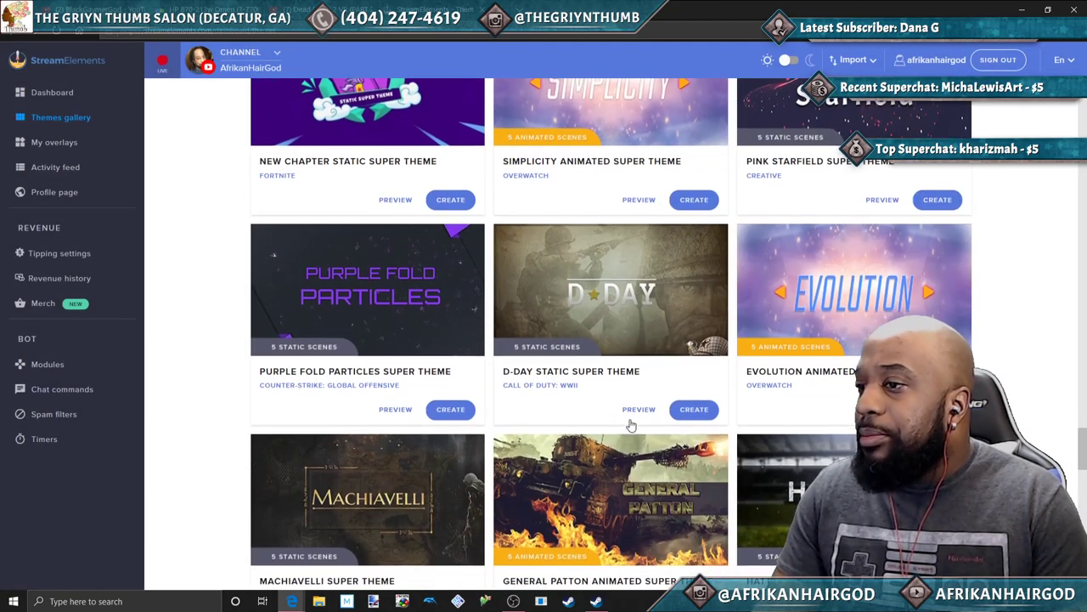
scroll(632, 424, up, 10)
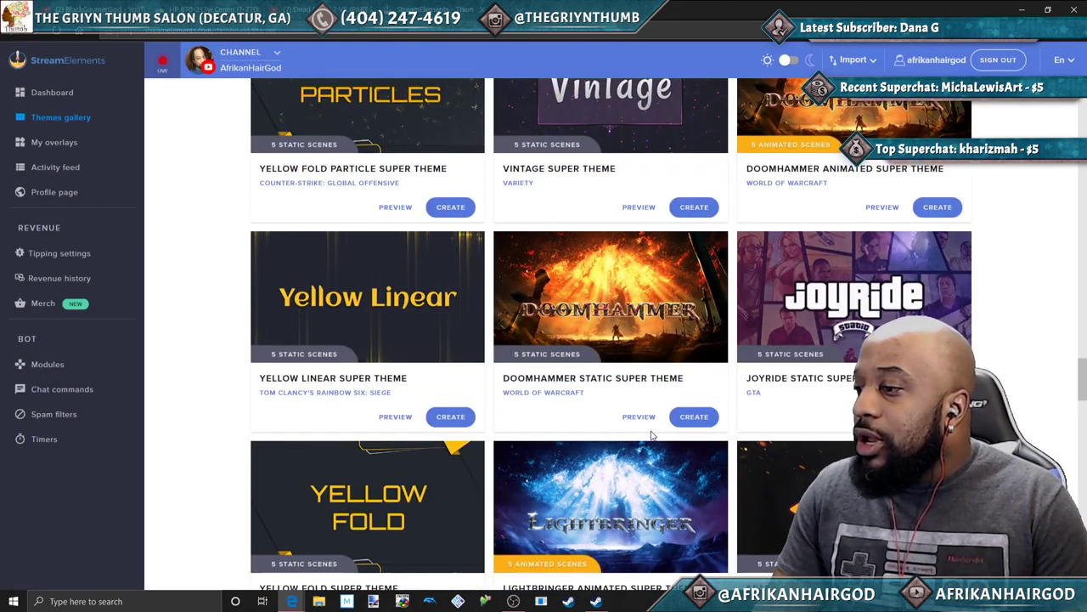
scroll(652, 435, down, 3)
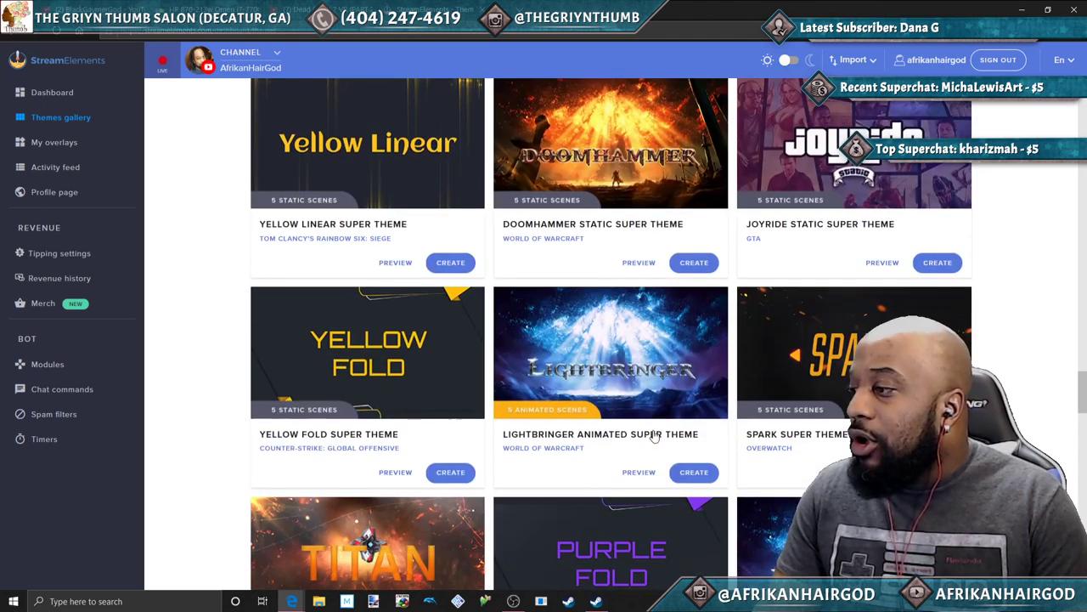
Step through the Yellow Fold theme's in-game, talk, start, BRB and end scenes, then close the enlarged view.
click(446, 358)
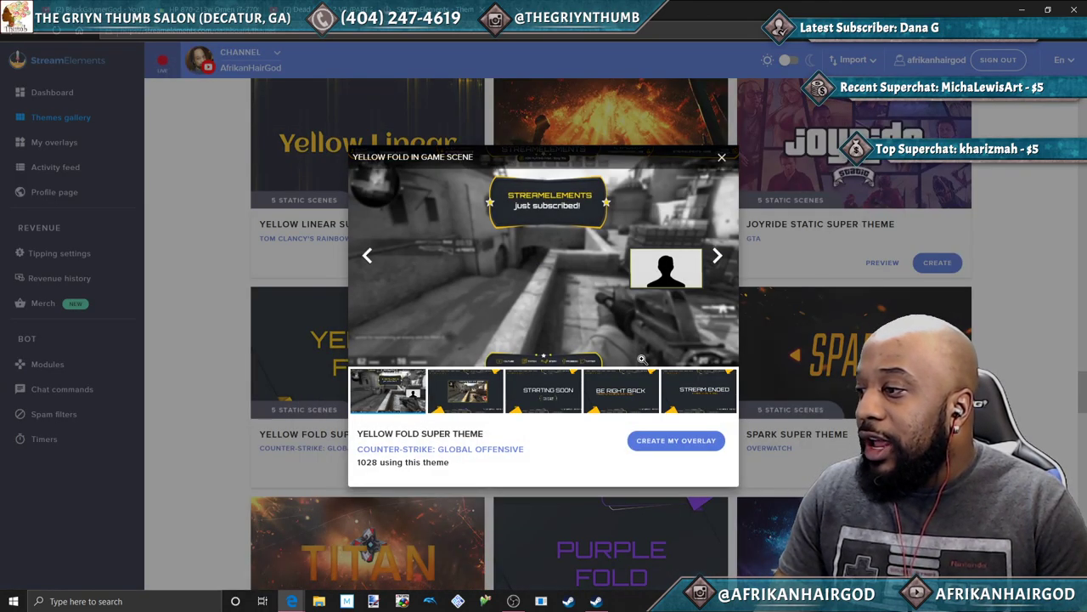
click(583, 283)
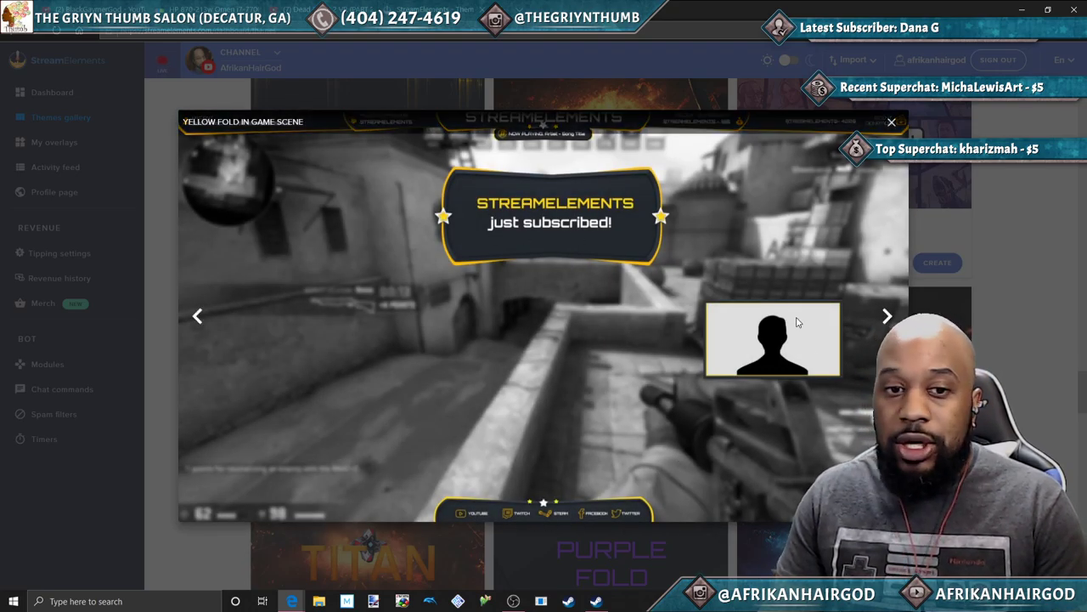
click(887, 316)
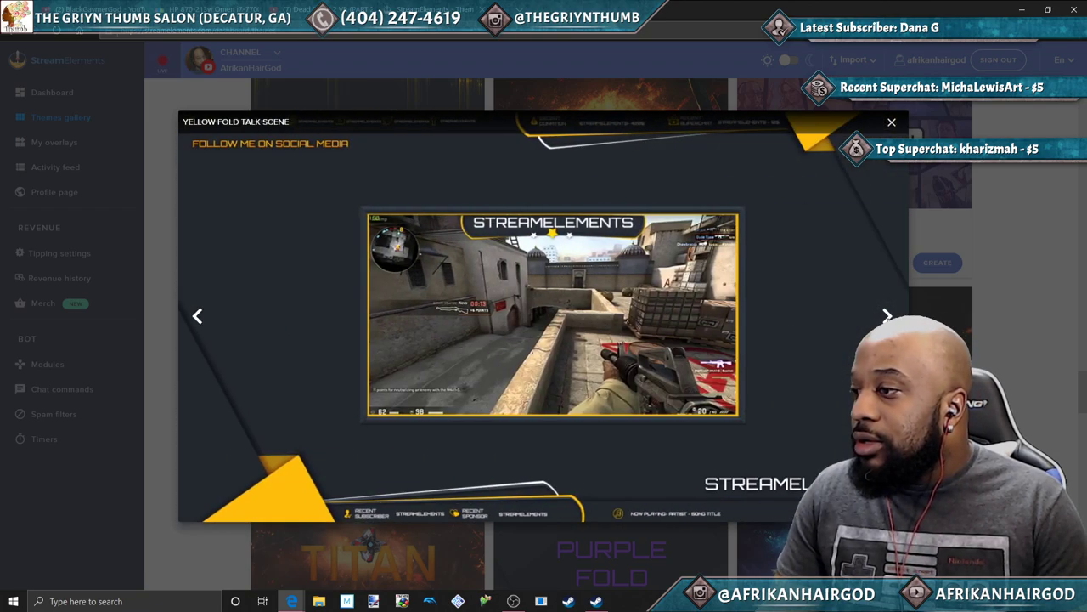
click(887, 315)
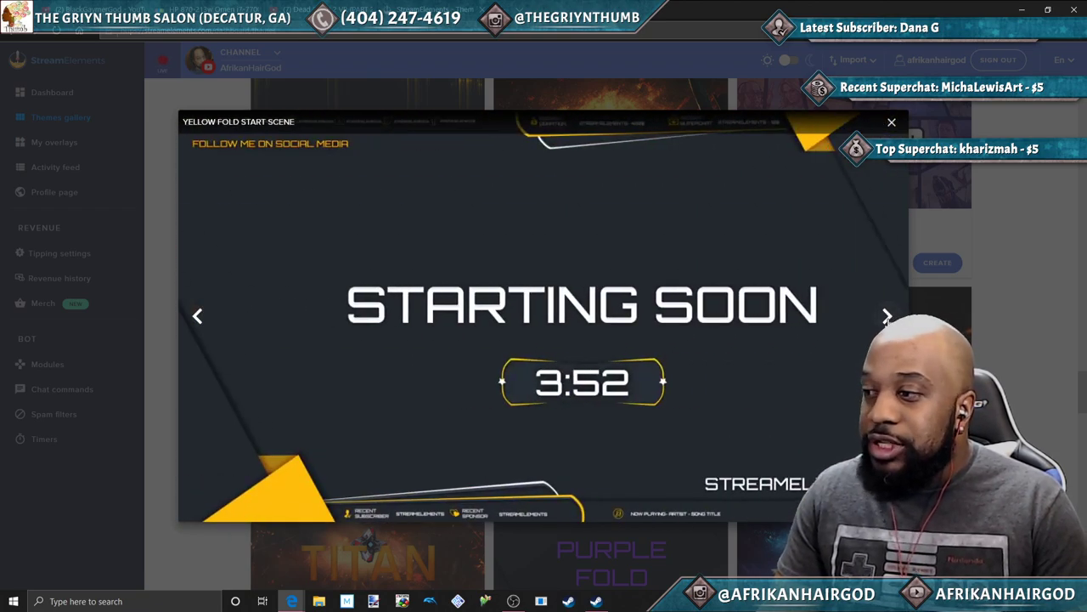
click(887, 315)
click(887, 315)
click(887, 315)
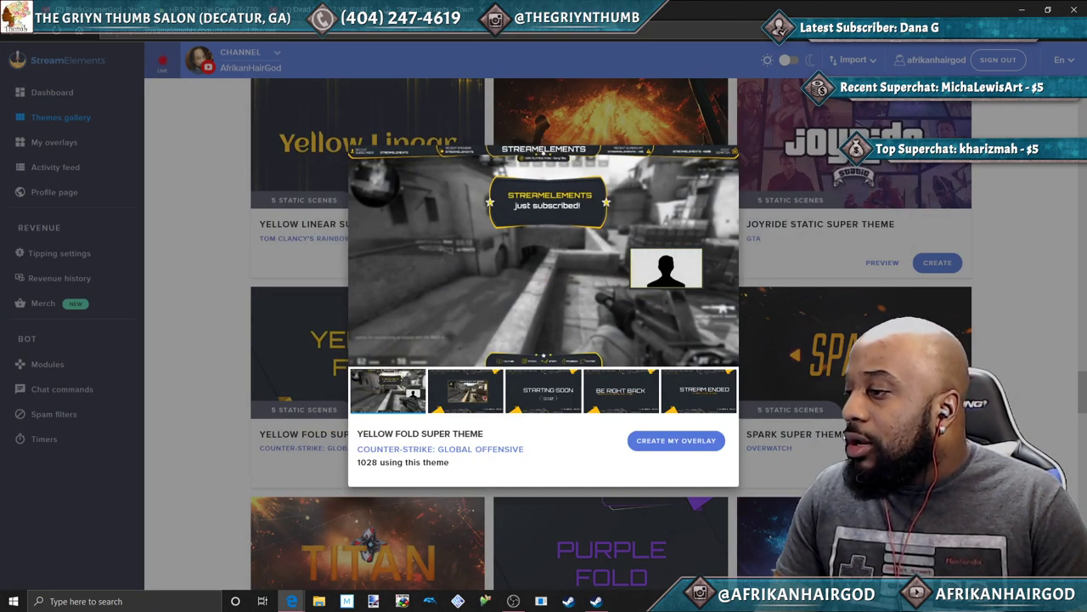
click(259, 351)
scroll(194, 405, down, 5)
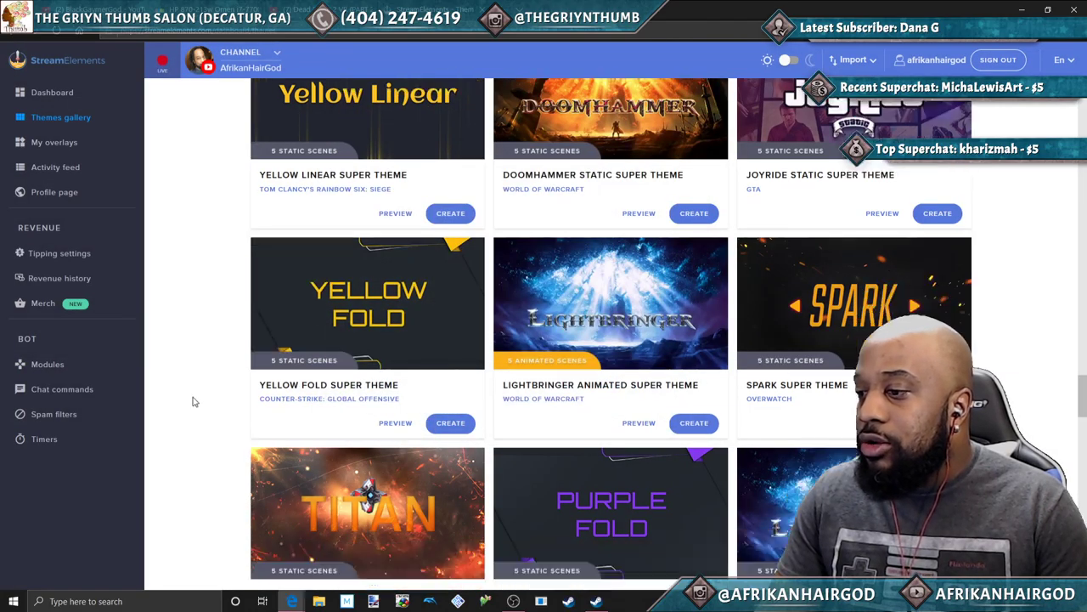
scroll(203, 416, down, 10)
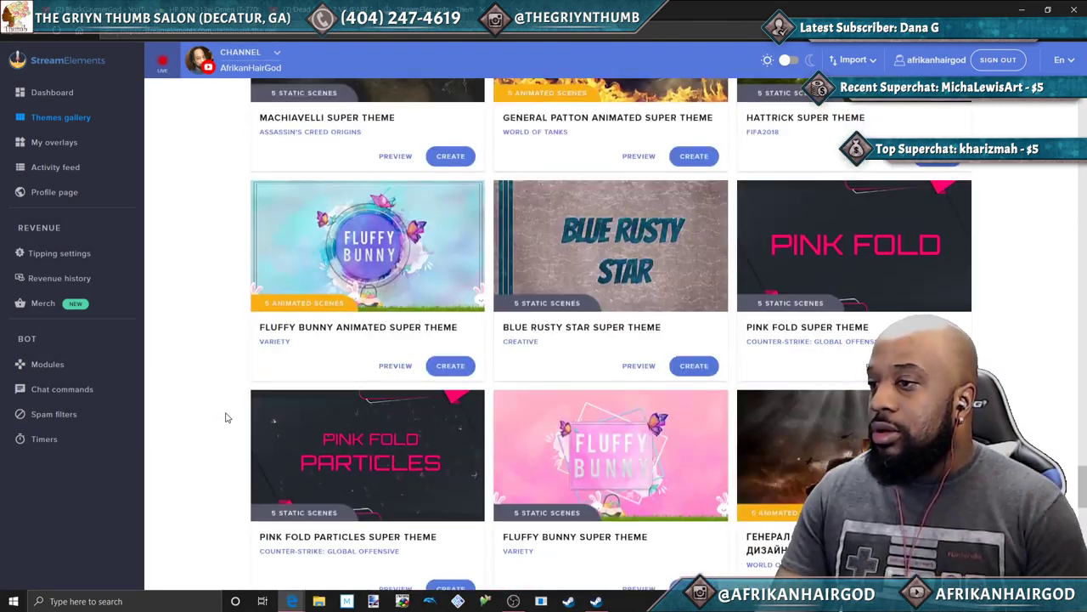
scroll(226, 421, down, 8)
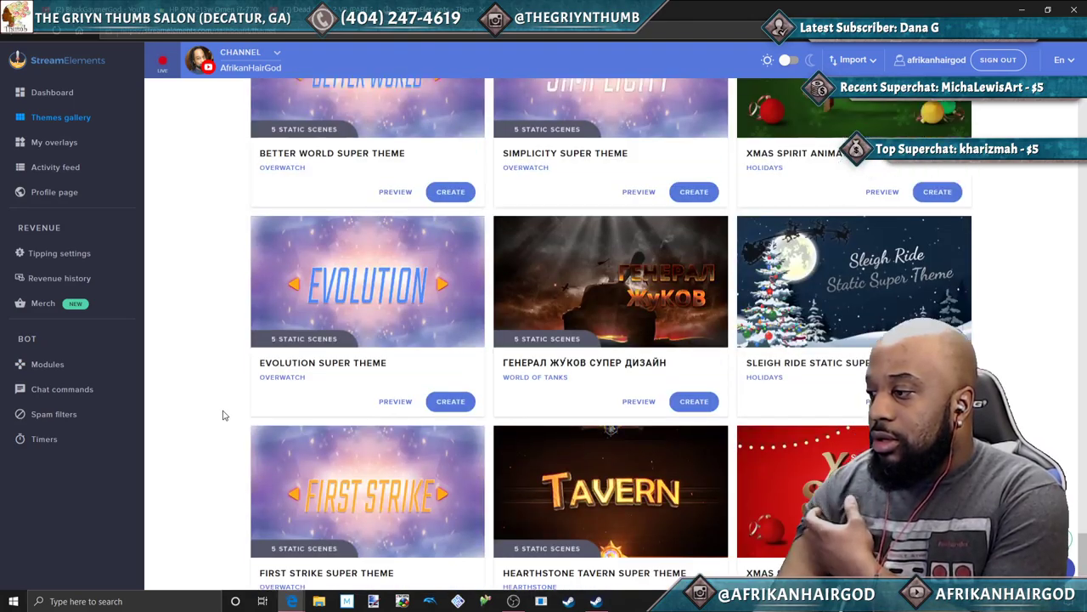
scroll(222, 412, down, 2)
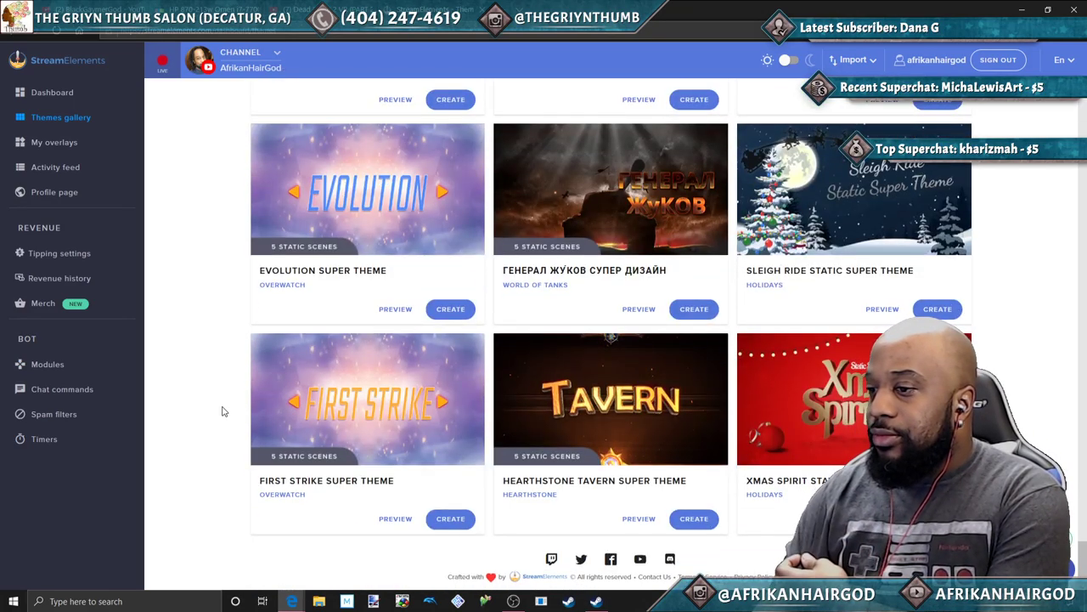
click(834, 412)
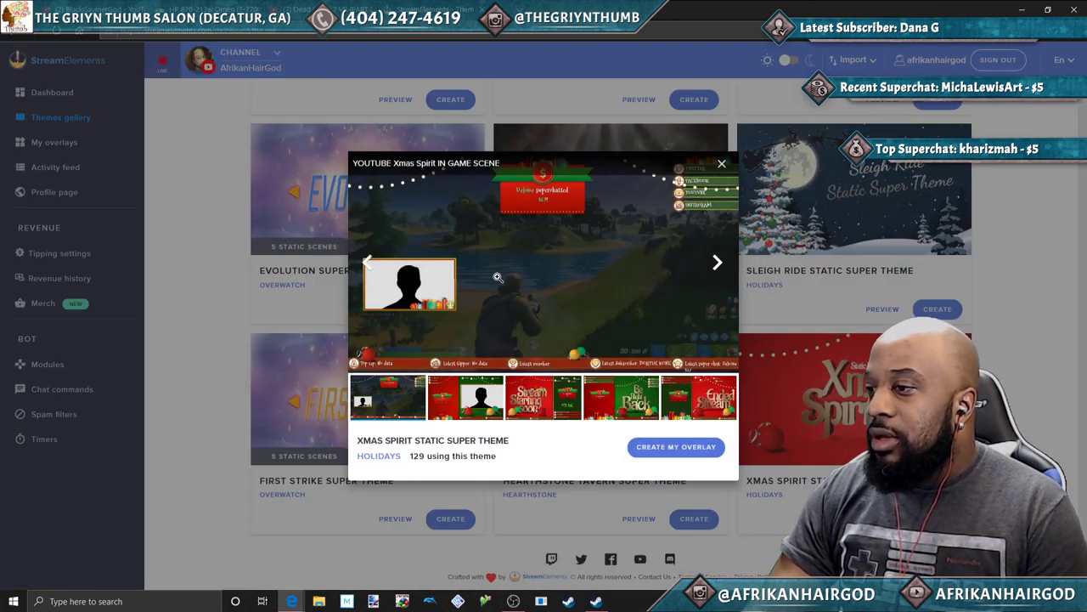
click(498, 277)
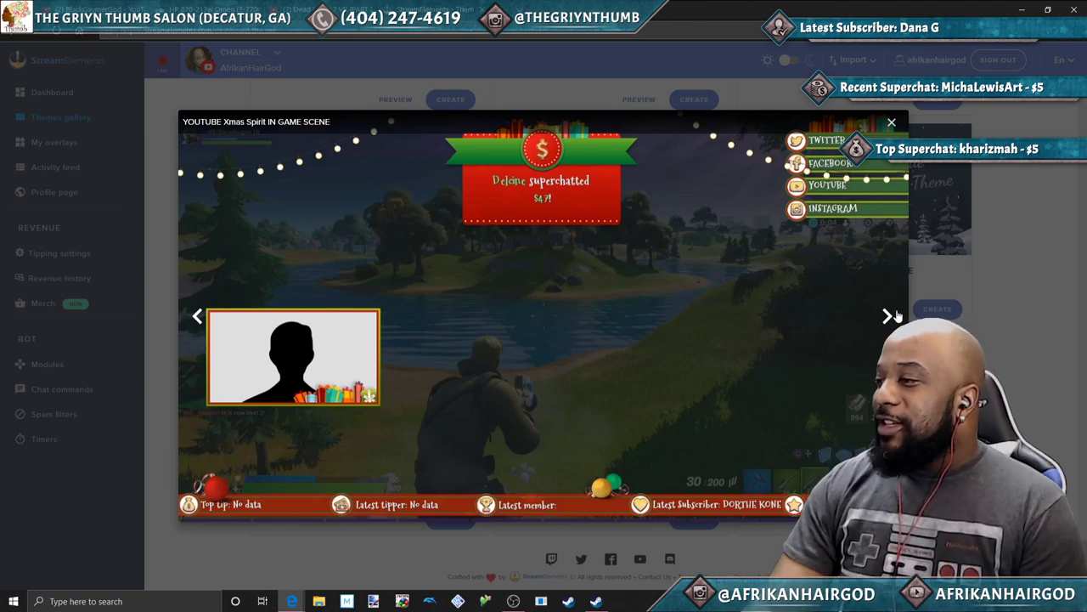
click(894, 317)
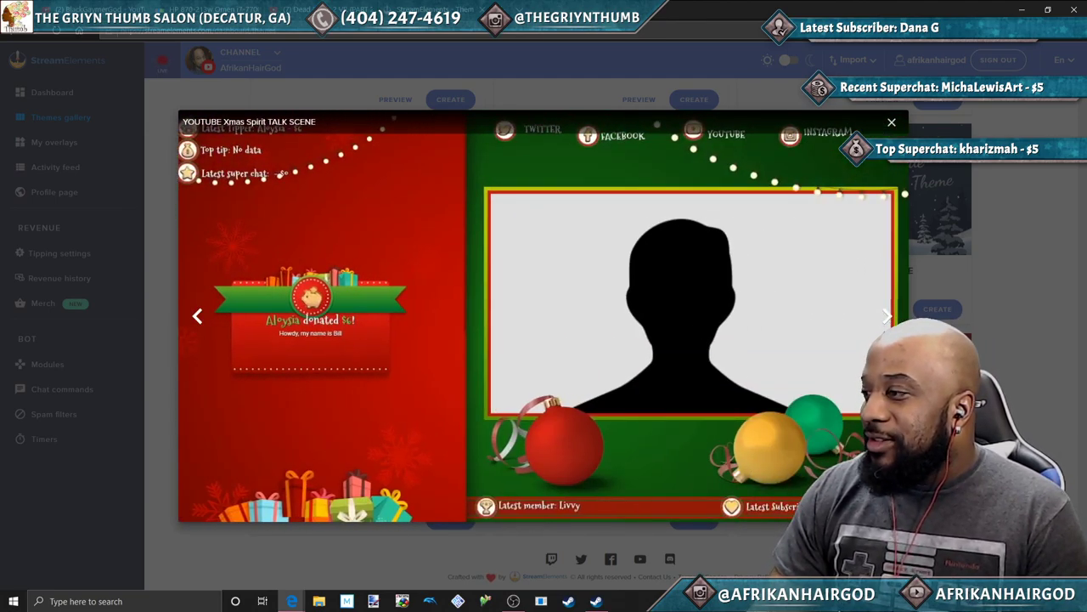
click(887, 316)
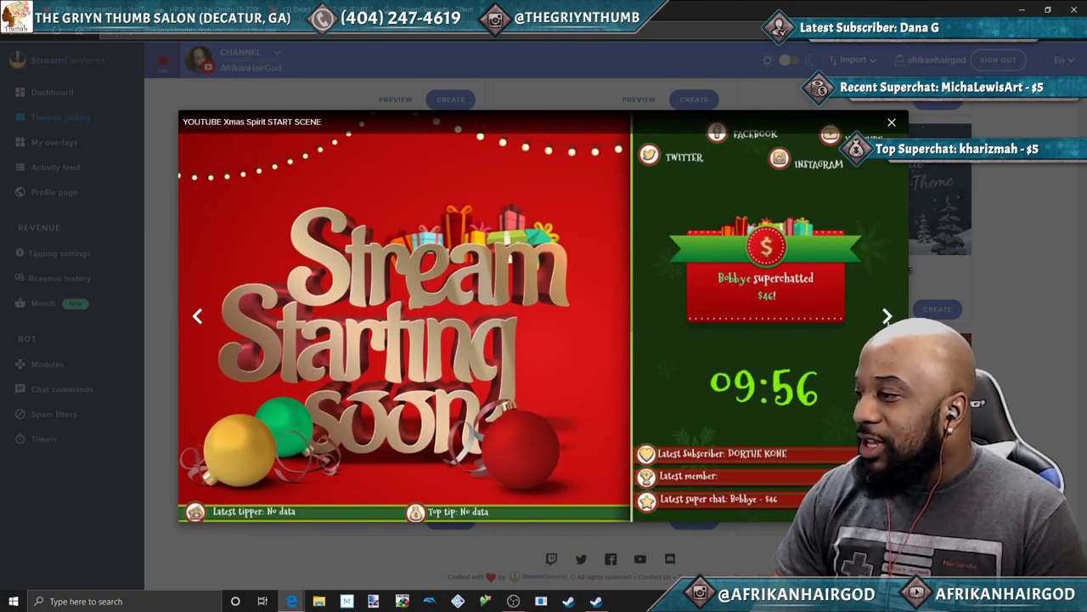
click(886, 316)
click(887, 317)
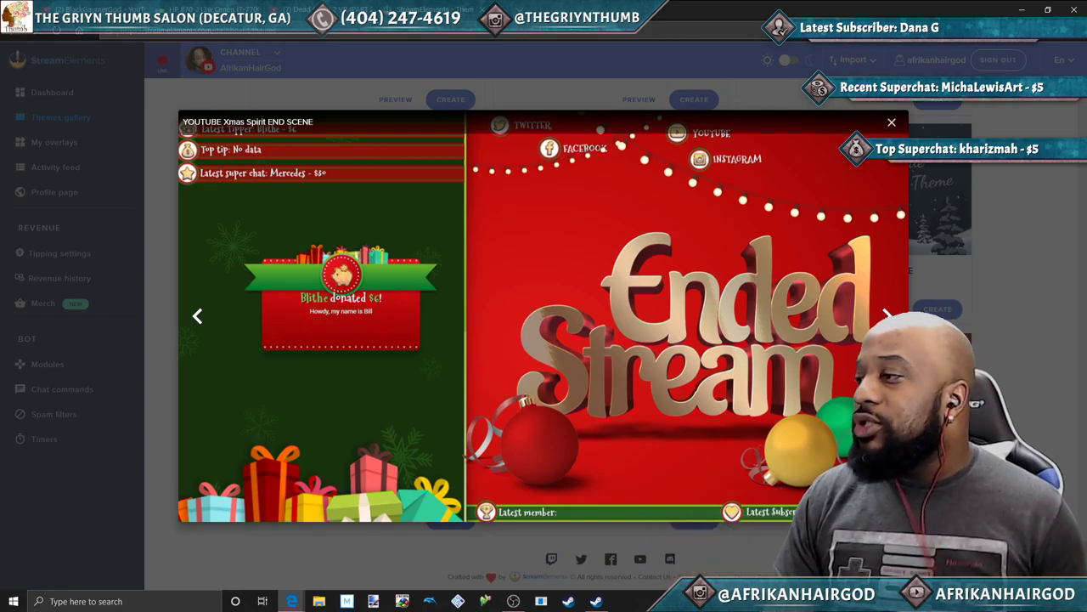
click(887, 316)
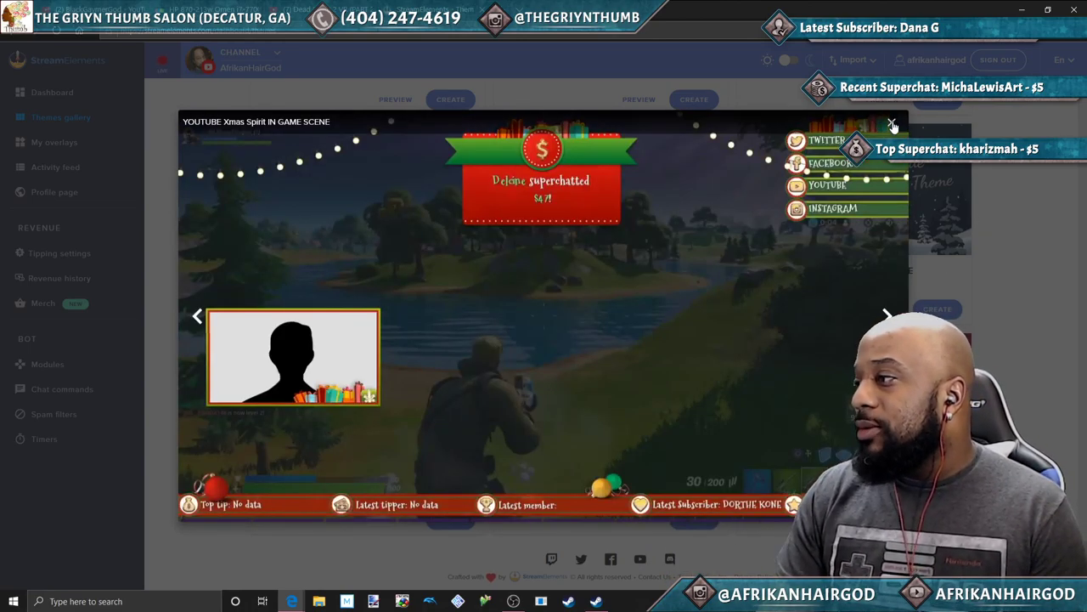
click(891, 124)
click(1038, 236)
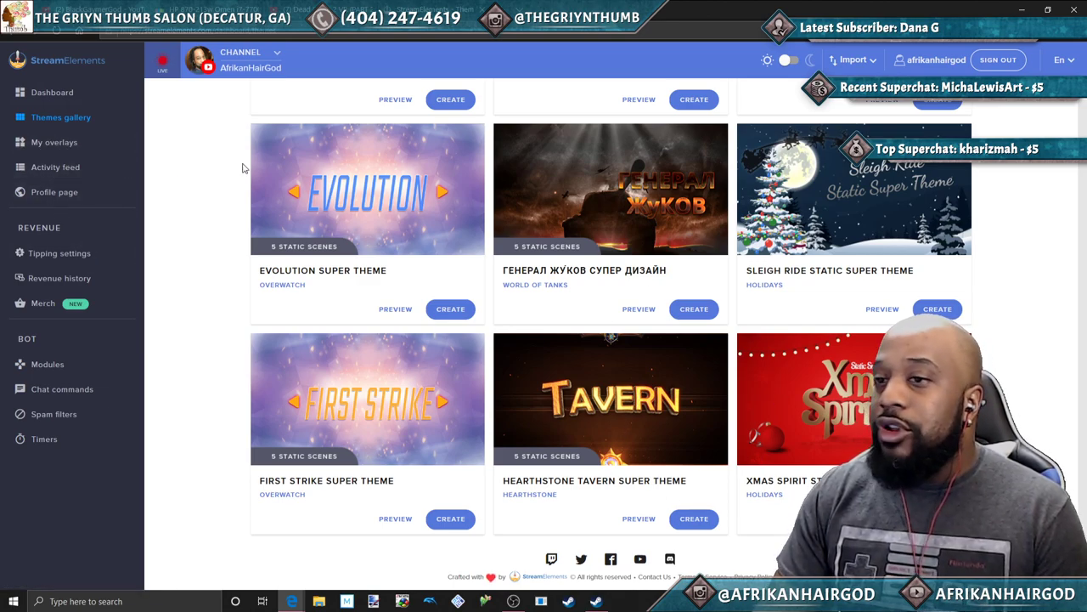
From My overlays, open the Rusty Blue Star 2CAM scene overlay in the editor.
click(57, 147)
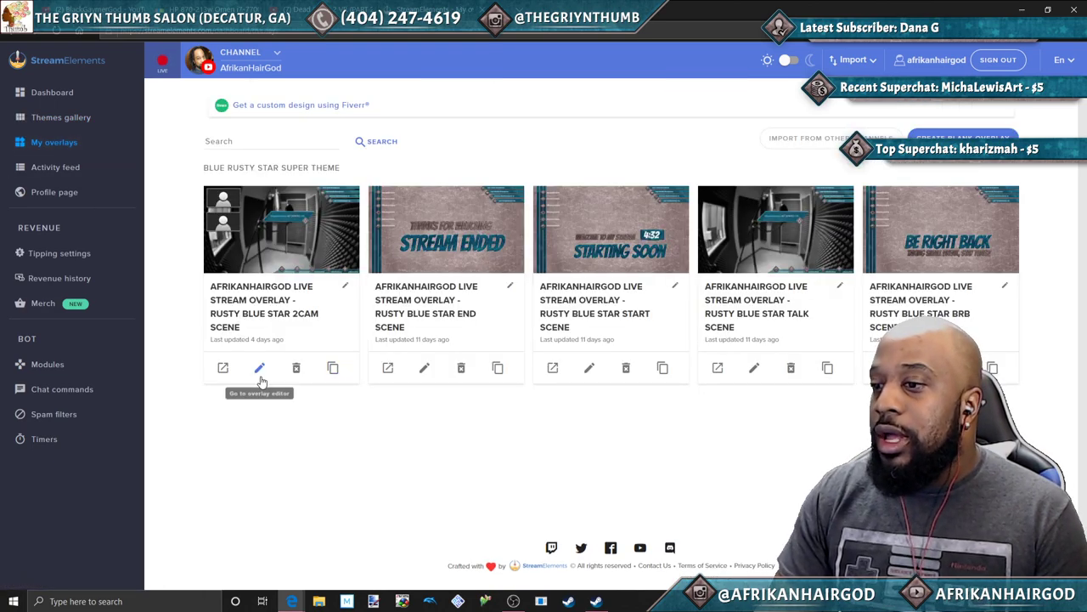
click(259, 368)
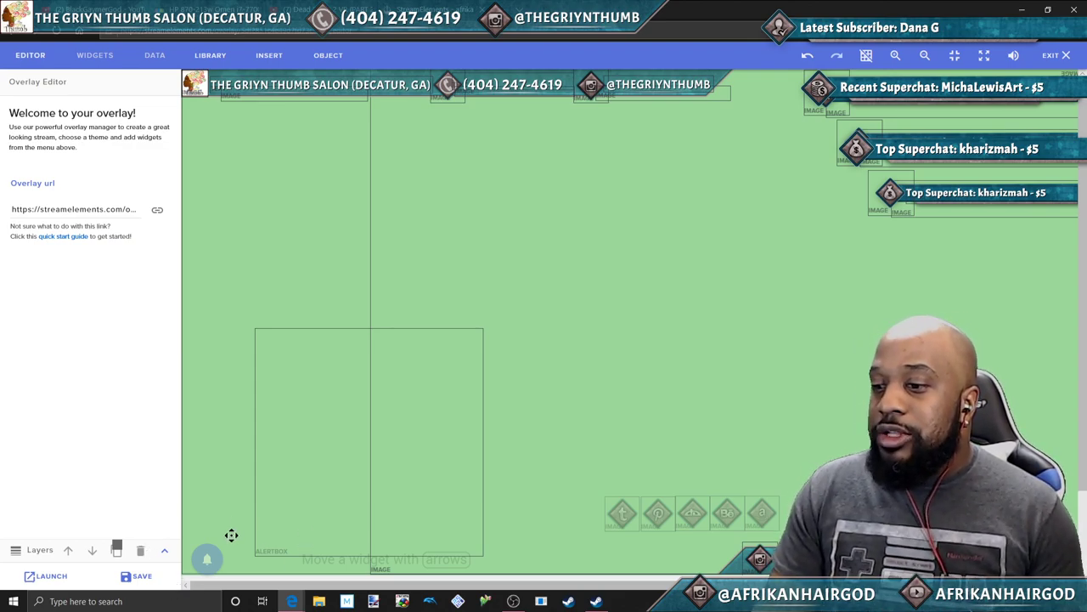
Emulate a subscriber event on the overlay, then expand the Layers list.
mouse_move(212, 560)
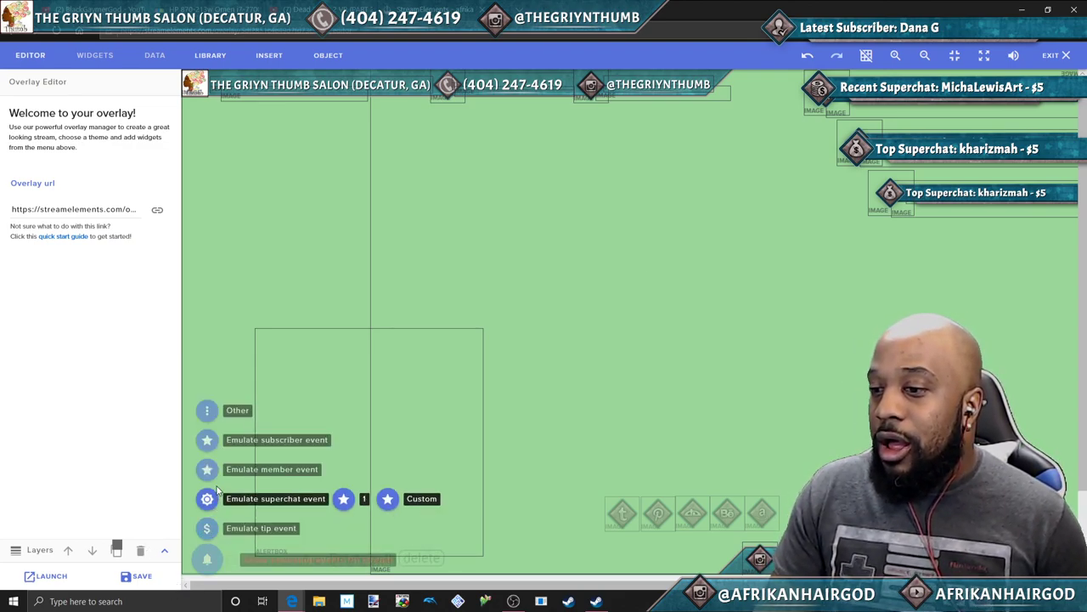
click(207, 440)
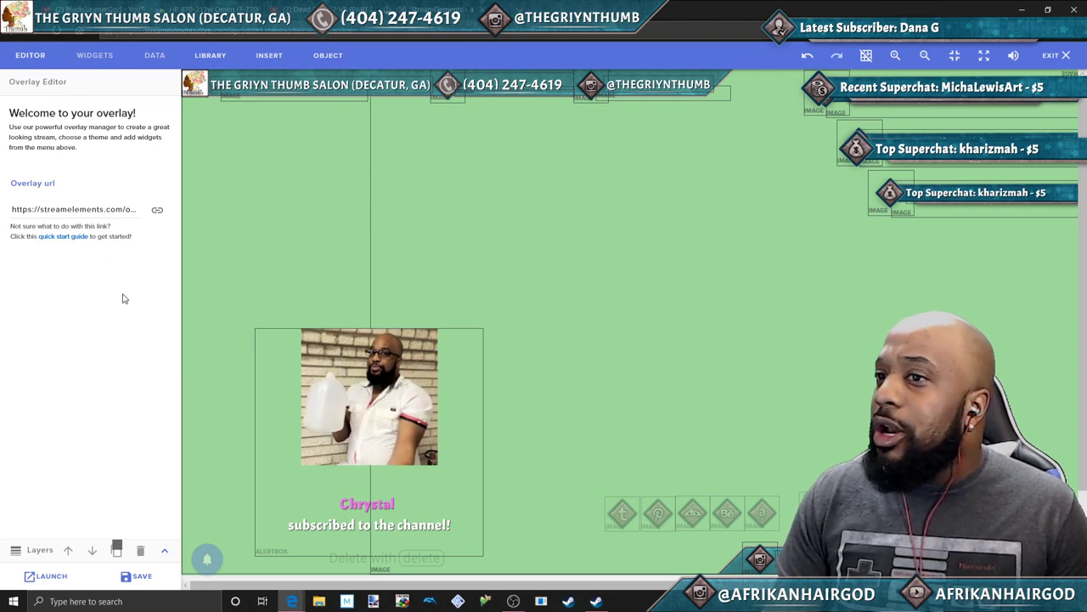
click(42, 550)
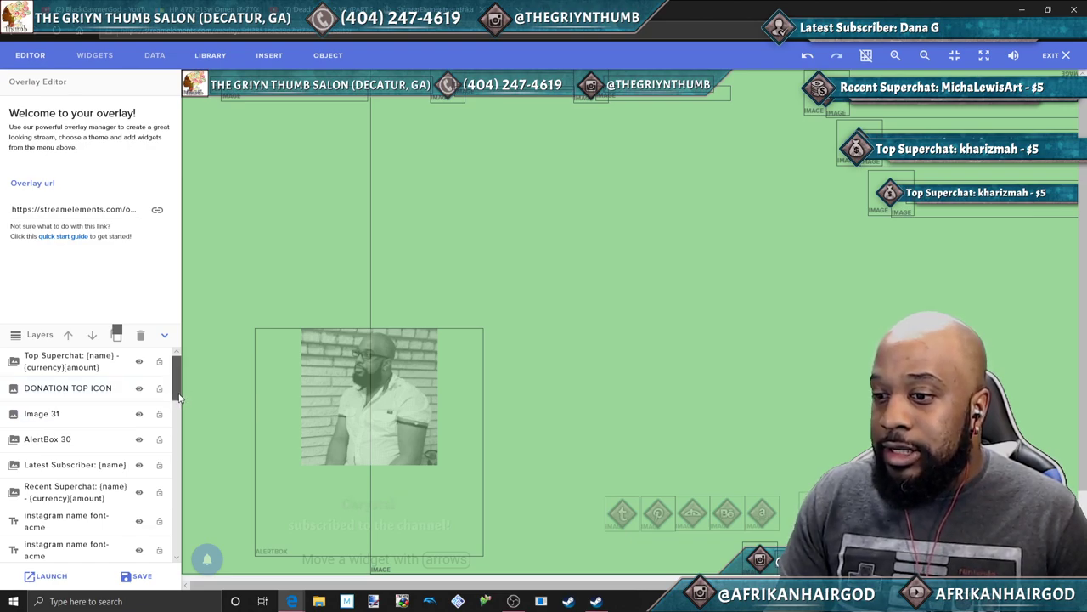
Select the AlertBox 30 layer and open the subscriber alert's image library via Set Image.
mouse_move(178, 396)
mouse_down()
mouse_move(174, 450)
mouse_move(174, 396)
mouse_up()
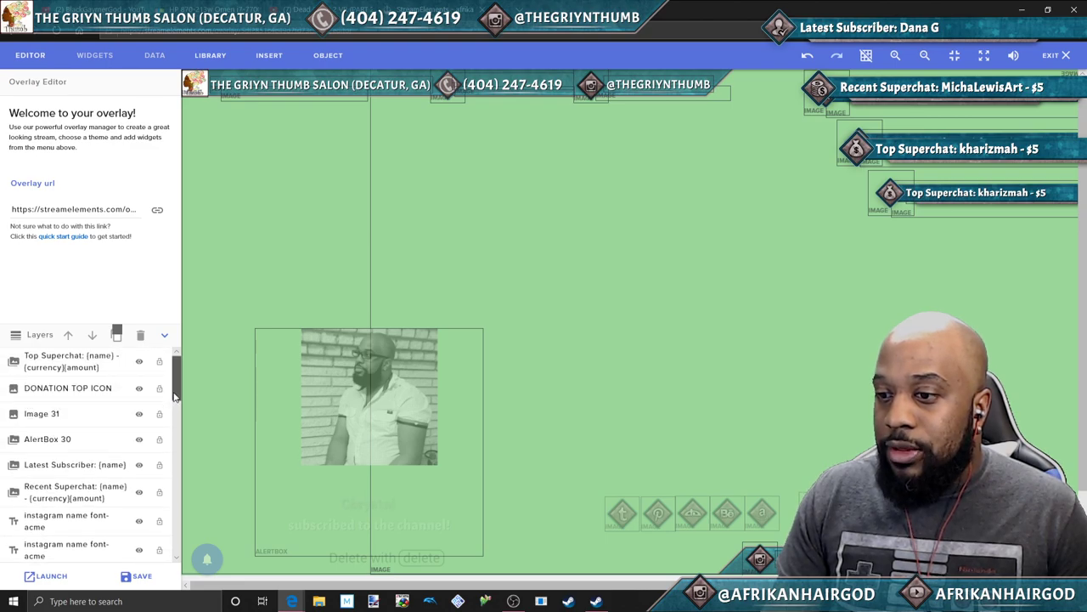
click(68, 442)
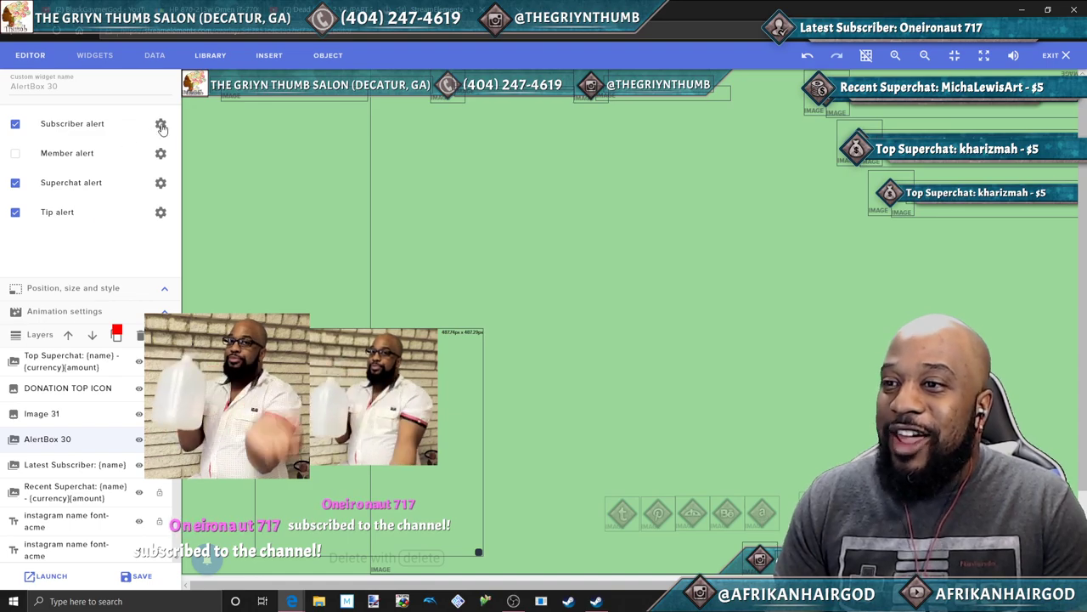
click(162, 125)
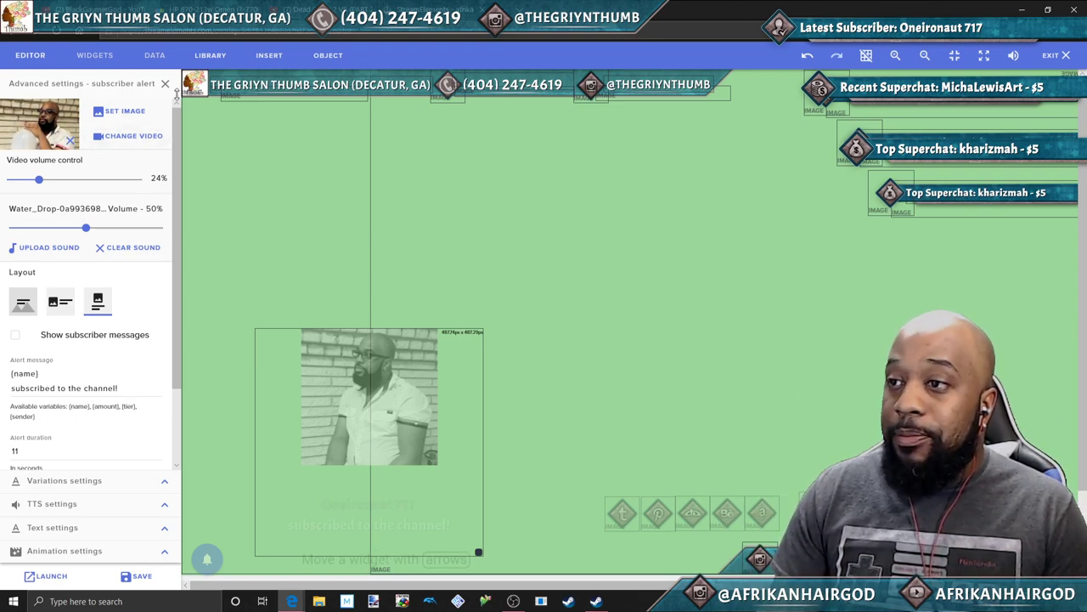
click(110, 113)
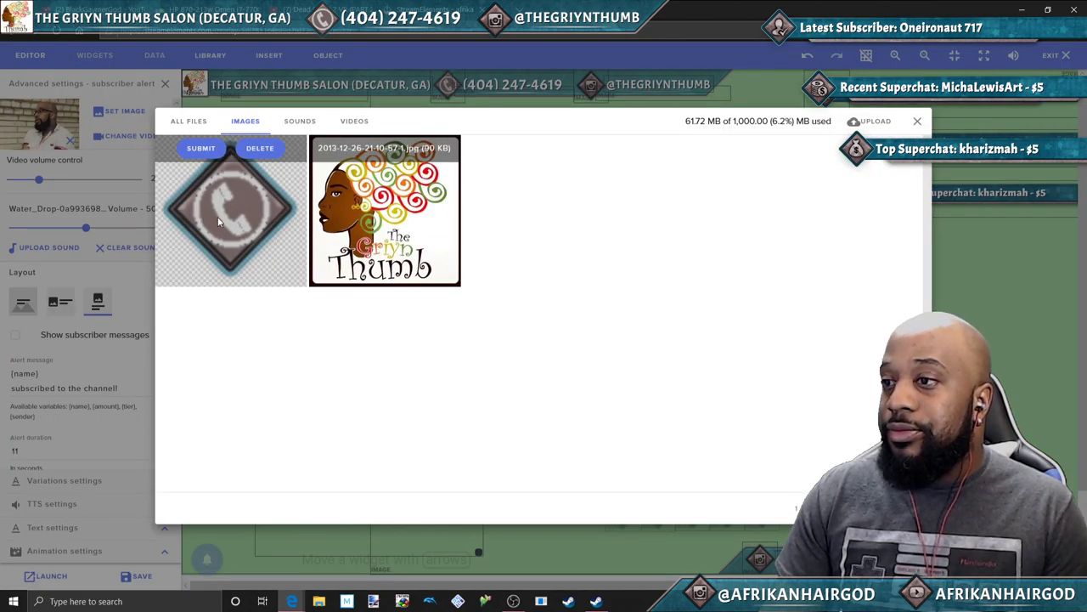
Browse the uploaded videos in the media library, then close the library.
click(354, 124)
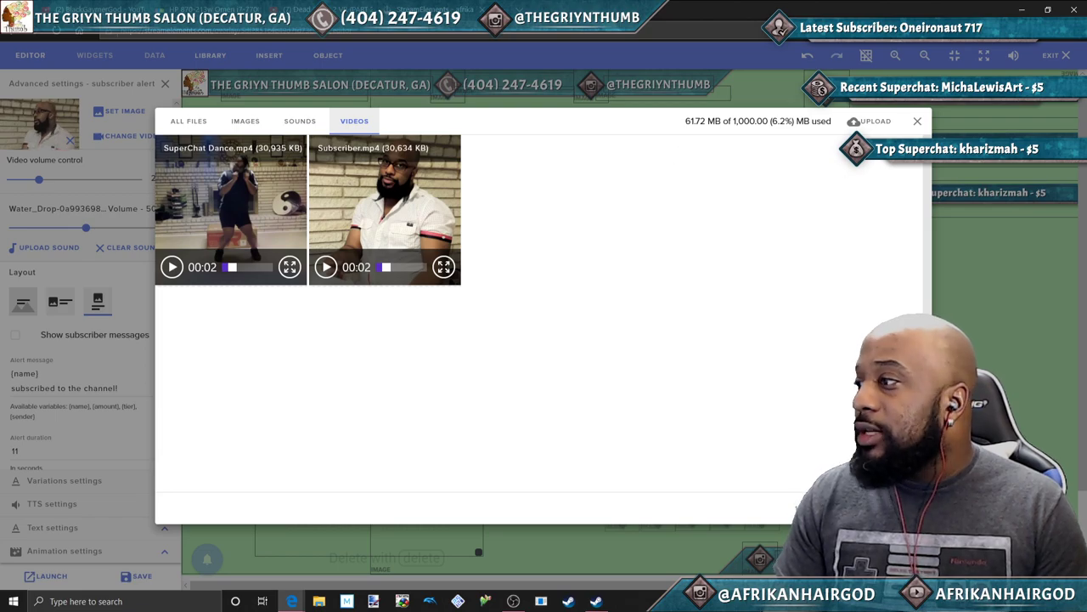
click(917, 122)
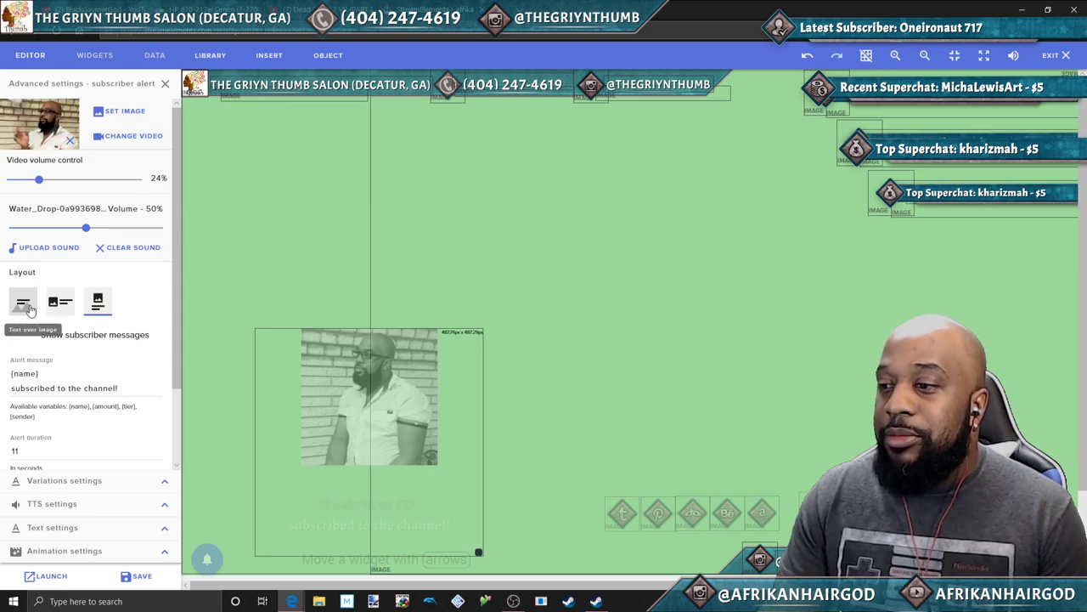
Preview a test subscriber alert with text over image, revert to image above text, then show widgets.
click(23, 302)
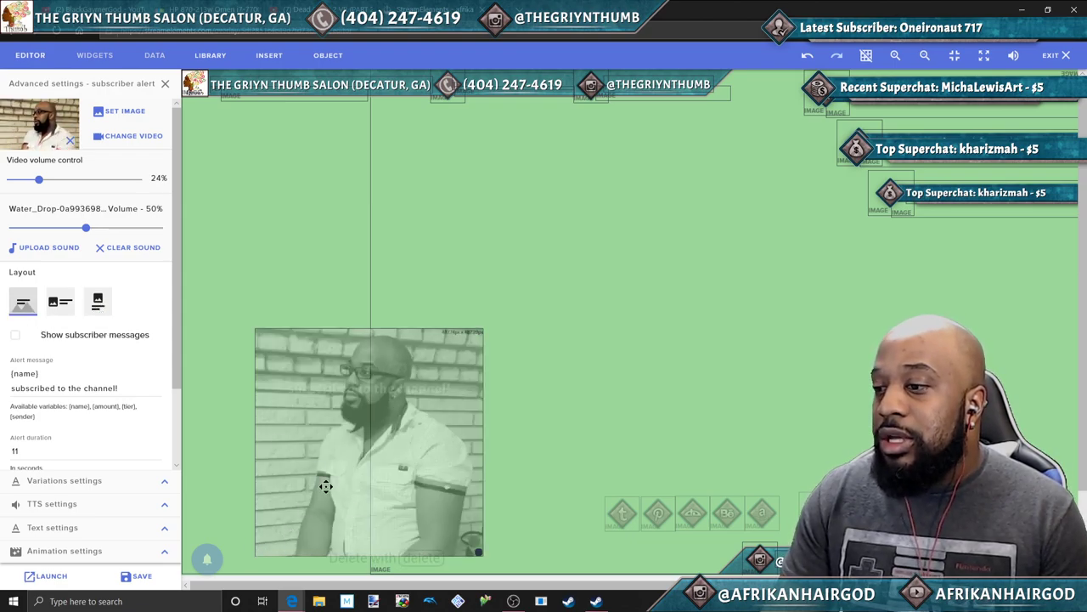
mouse_move(206, 558)
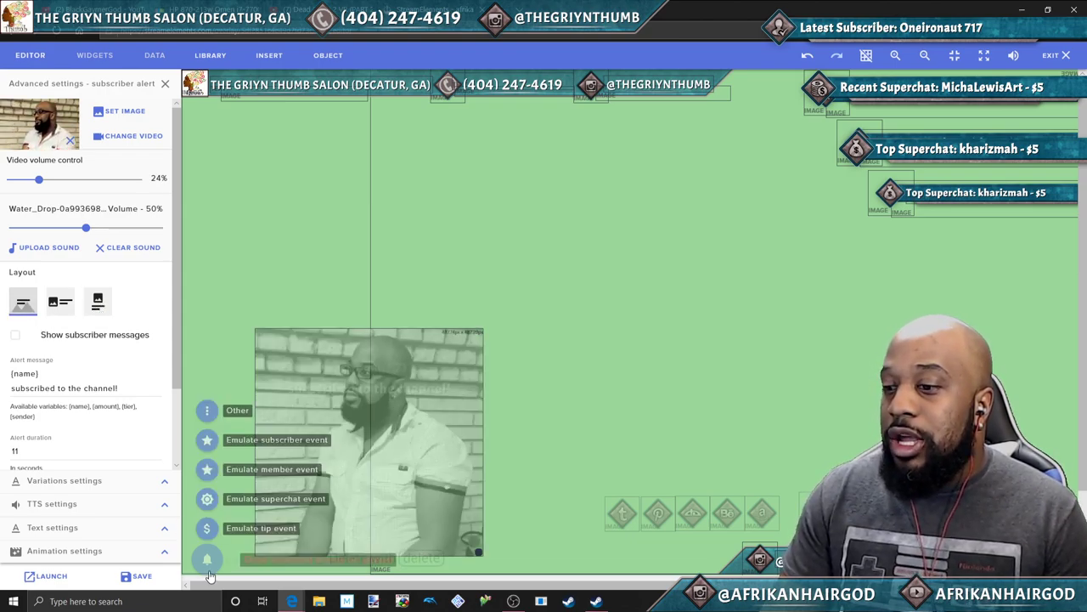
click(209, 441)
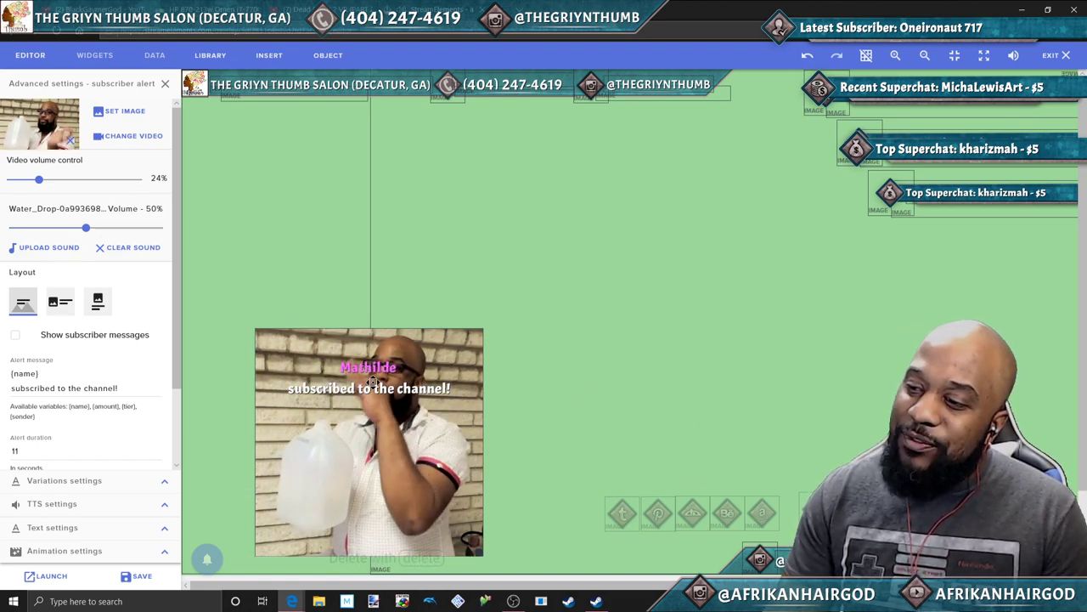
click(97, 301)
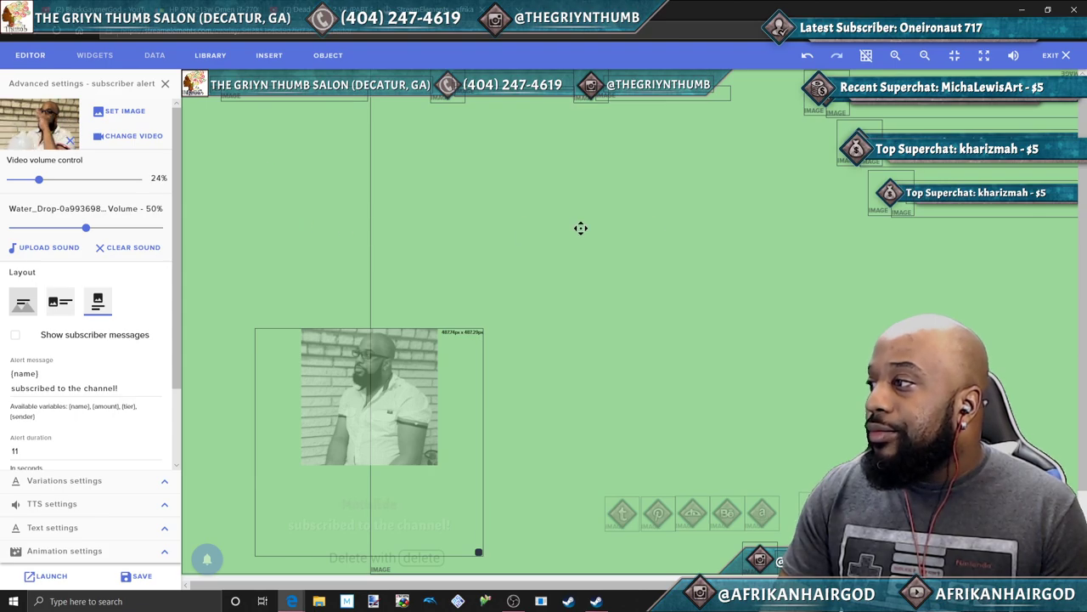
click(101, 67)
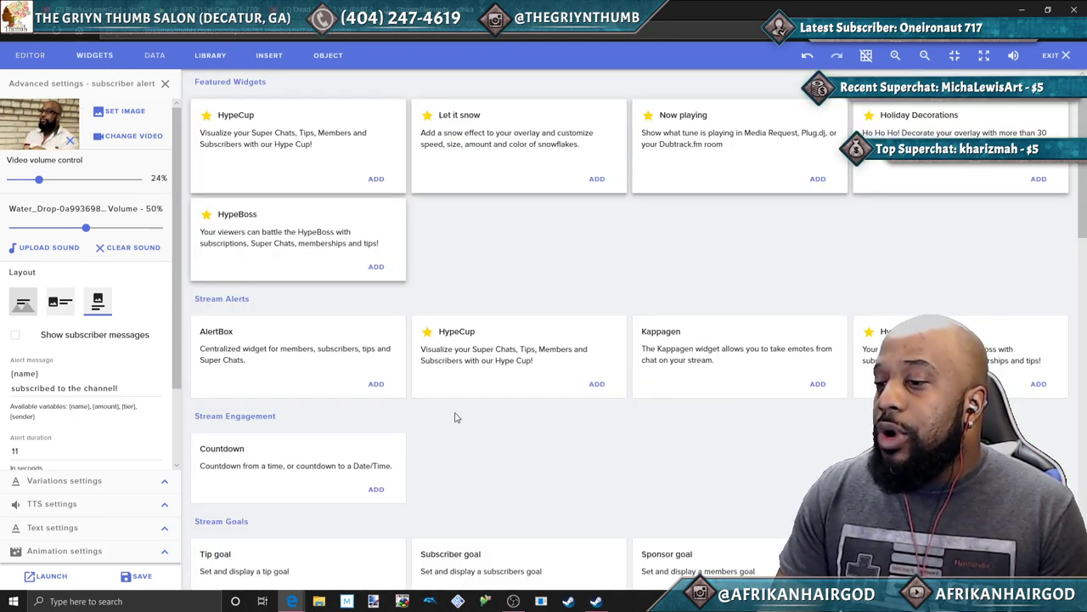
click(23, 56)
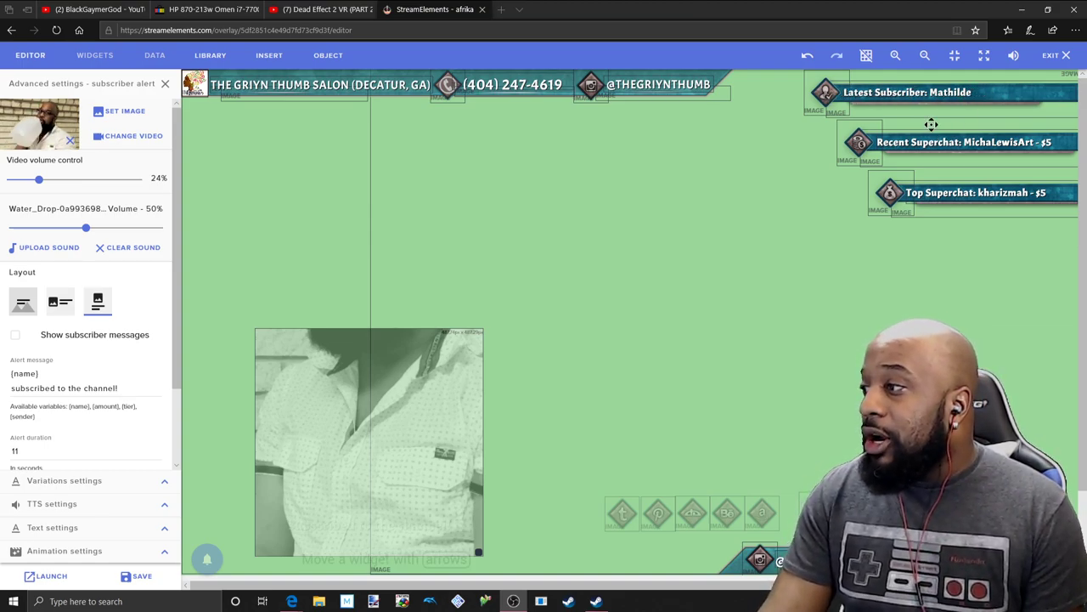
click(926, 96)
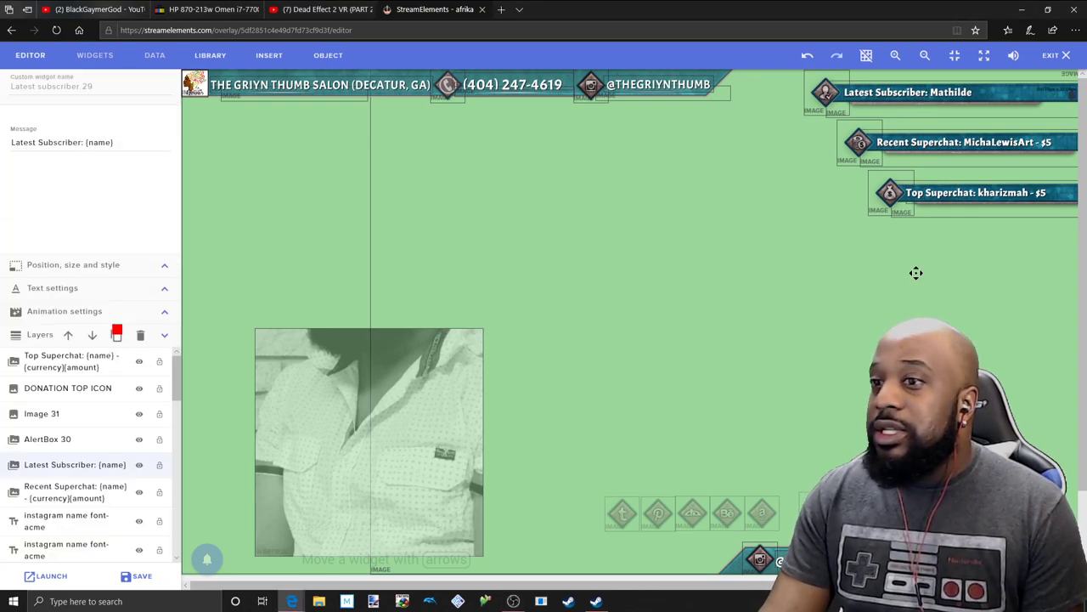
click(95, 57)
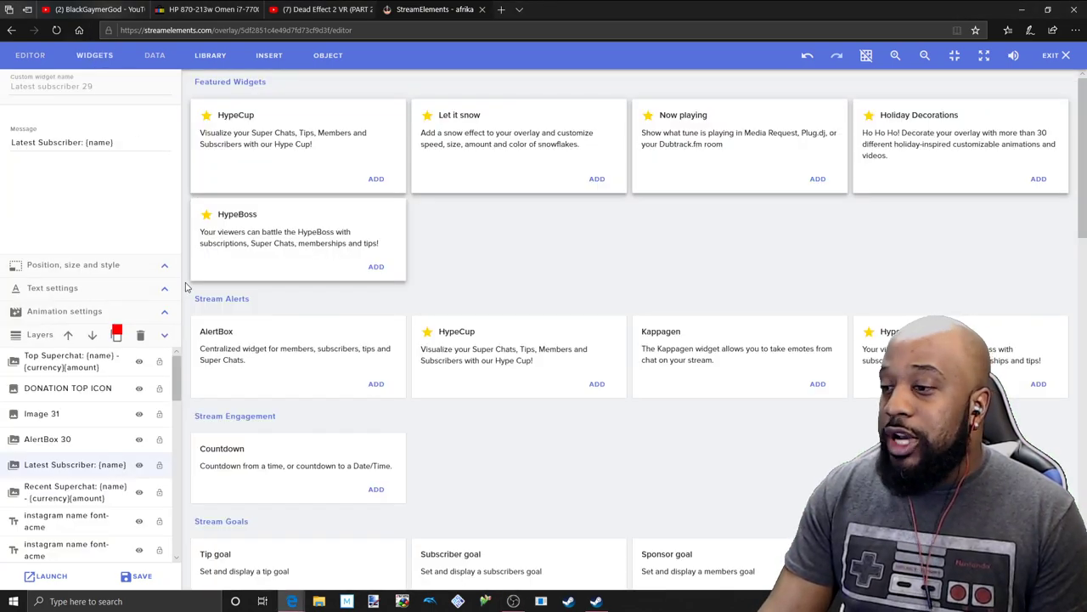
scroll(452, 414, down, 5)
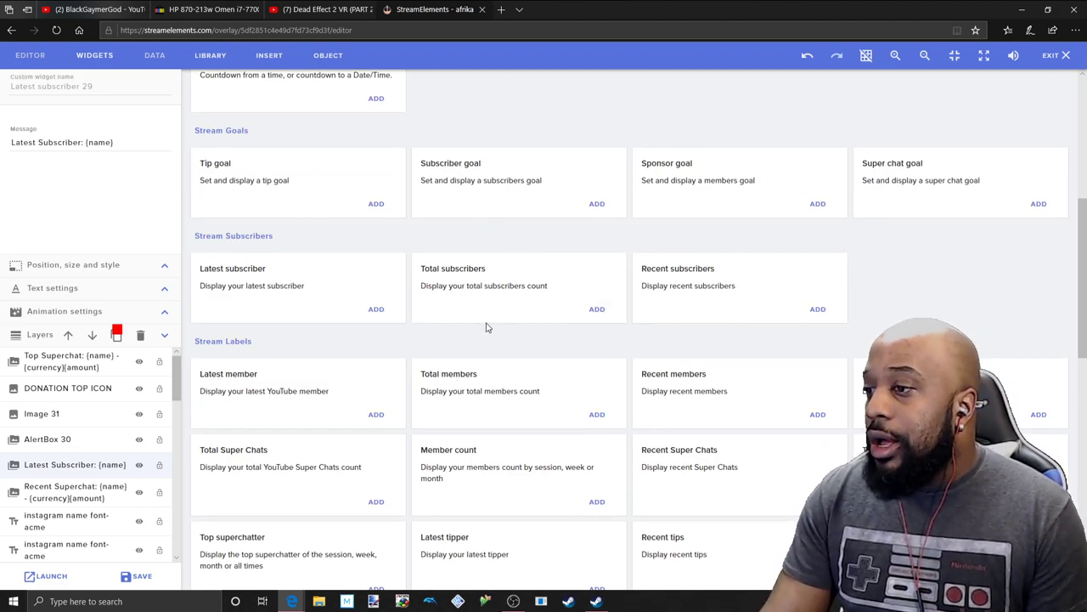
scroll(489, 306, down, 1)
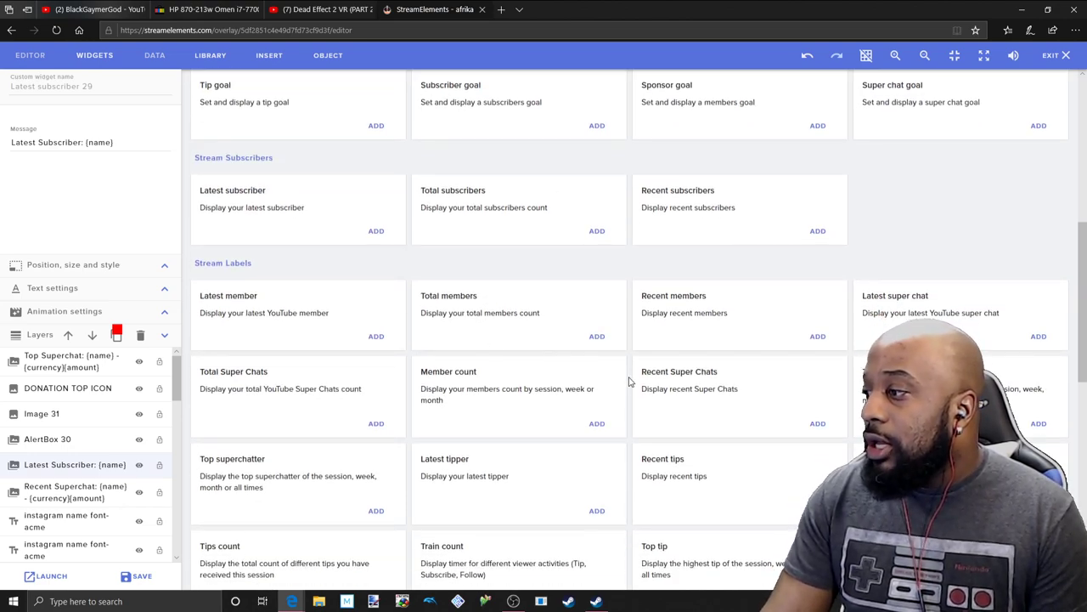
scroll(816, 372, down, 2)
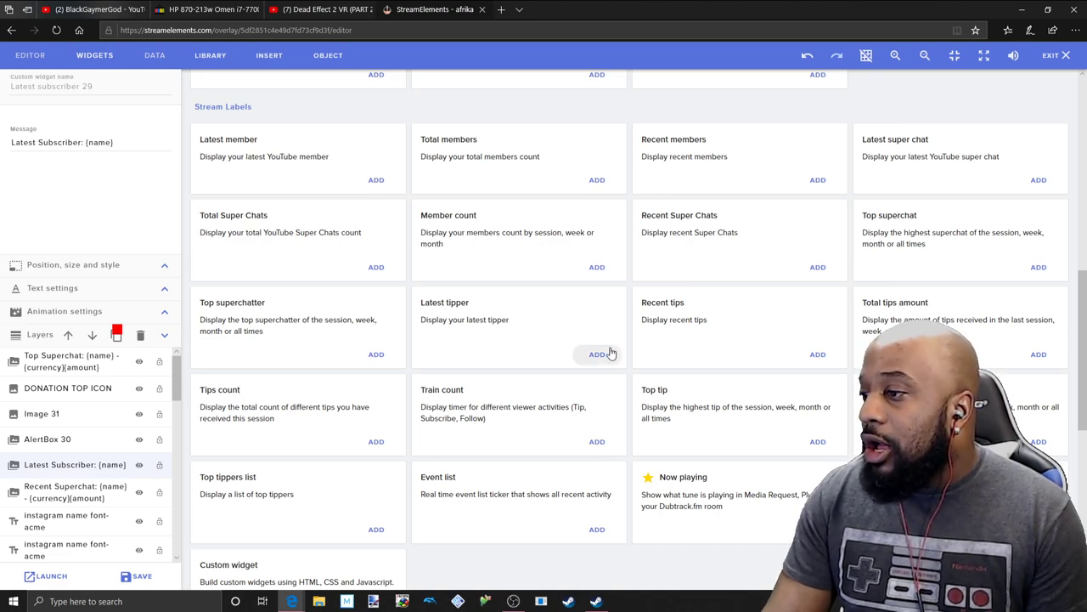
scroll(609, 354, down, 2)
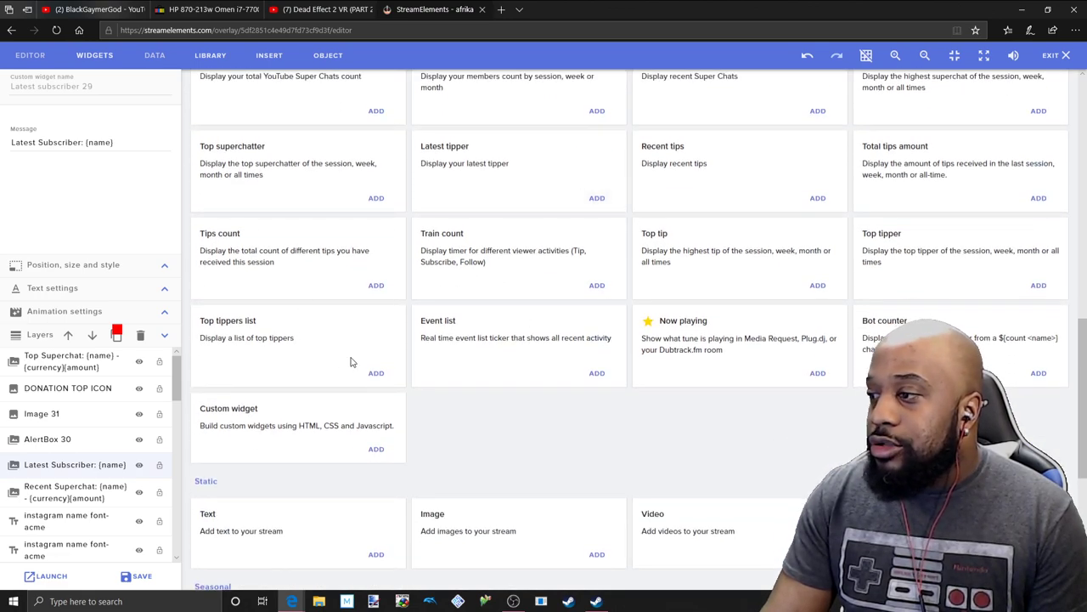
scroll(772, 354, down, 4)
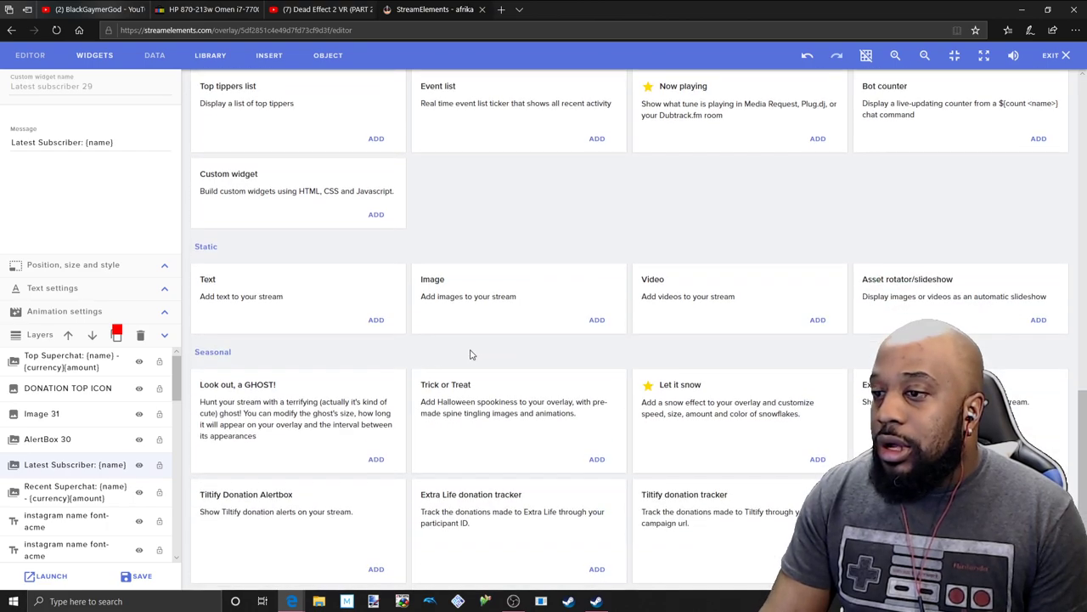
scroll(474, 353, up, 8)
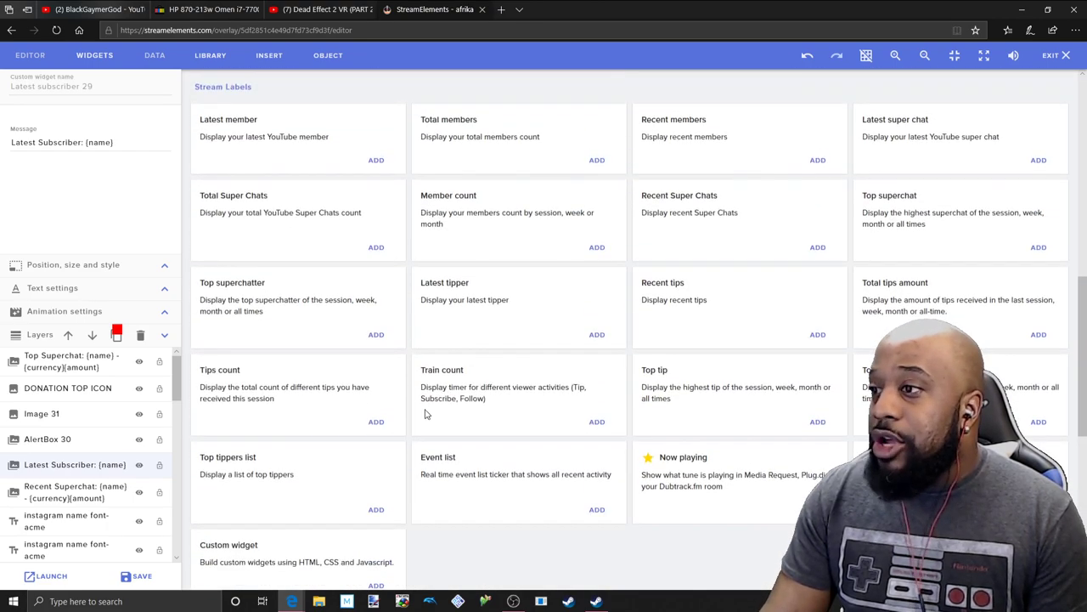
scroll(535, 298, up, 6)
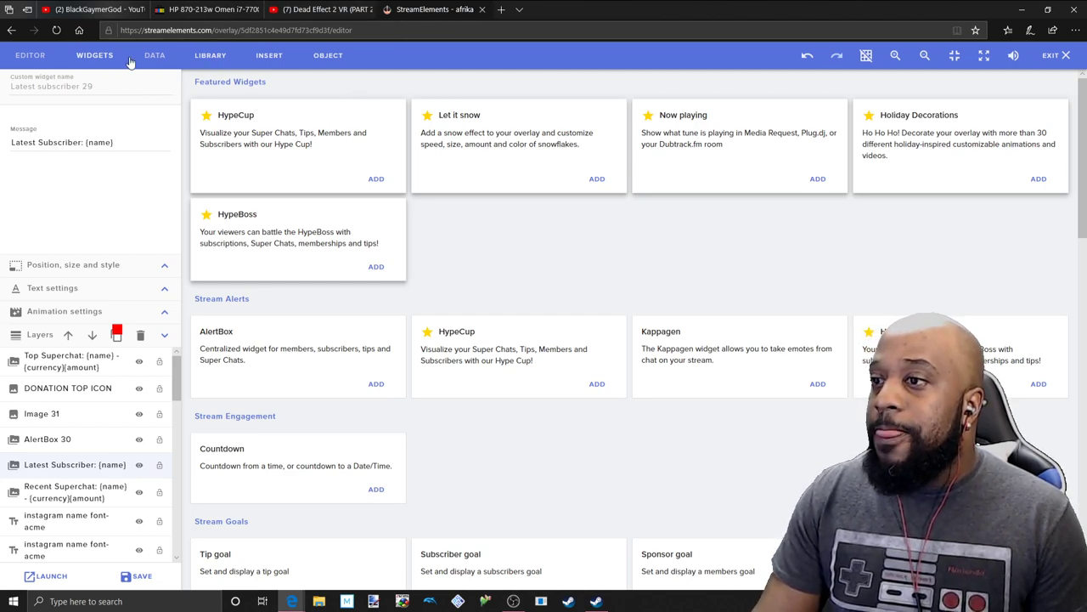
Return to the editor canvas, exit the overlay editor and confirm Leave.
click(29, 58)
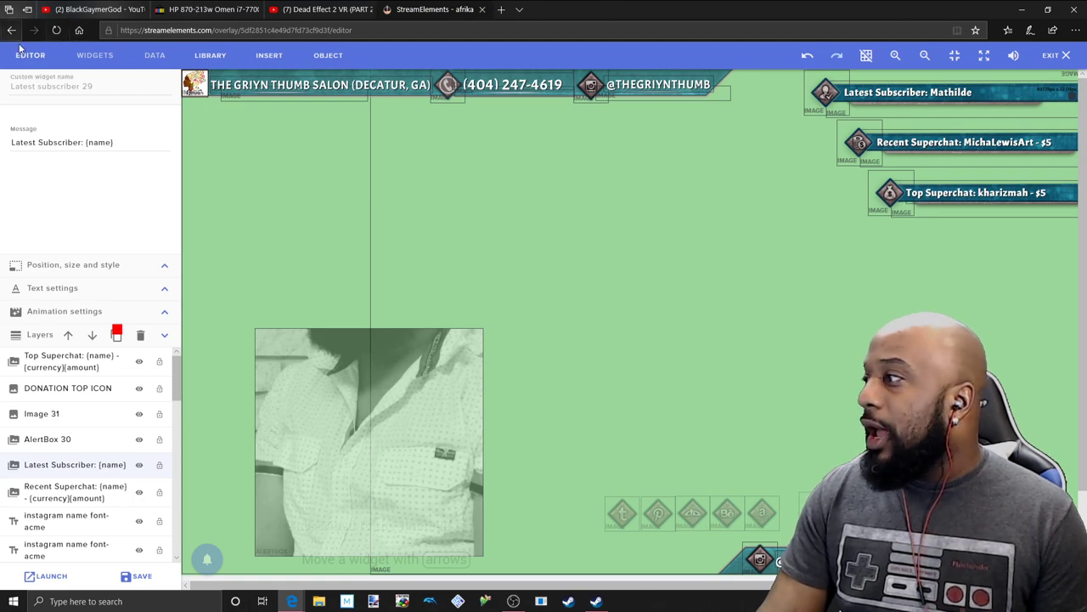
click(1052, 55)
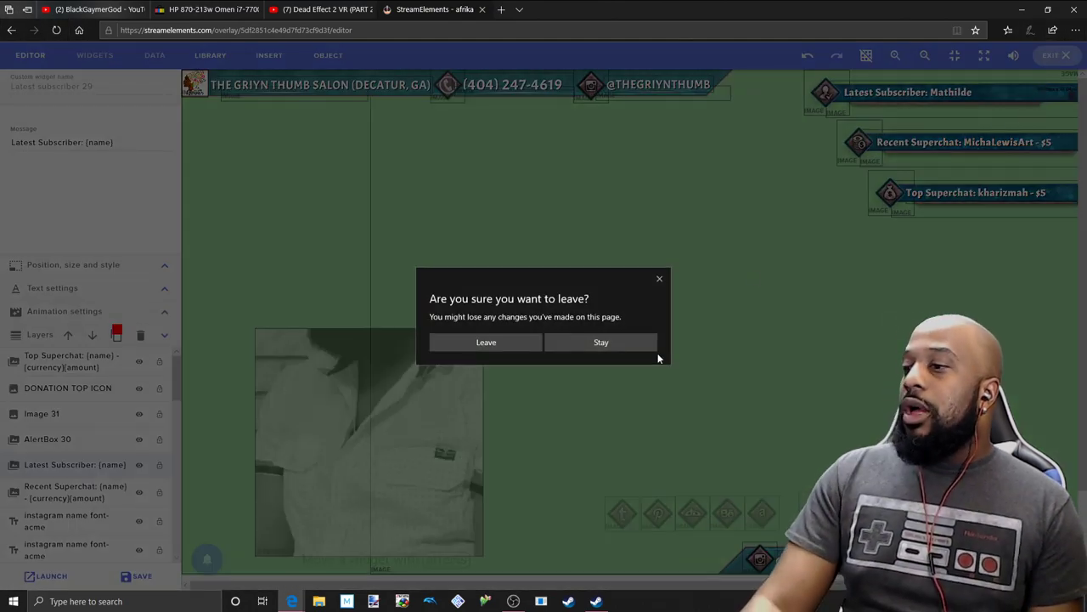
click(509, 343)
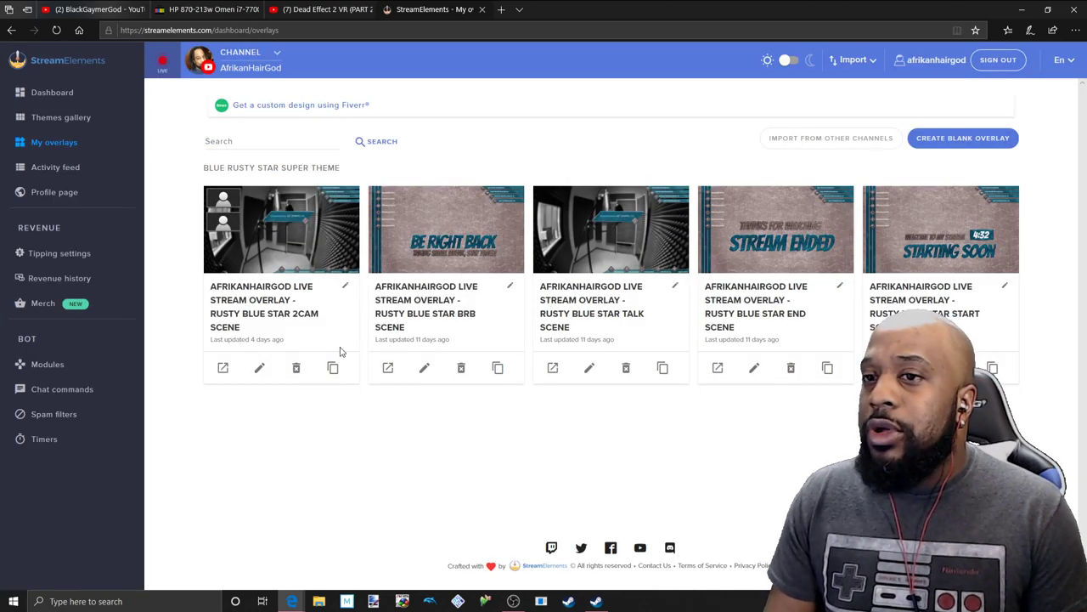
Go to Bot Timers and expand the Disclaimer timer's settings.
click(45, 439)
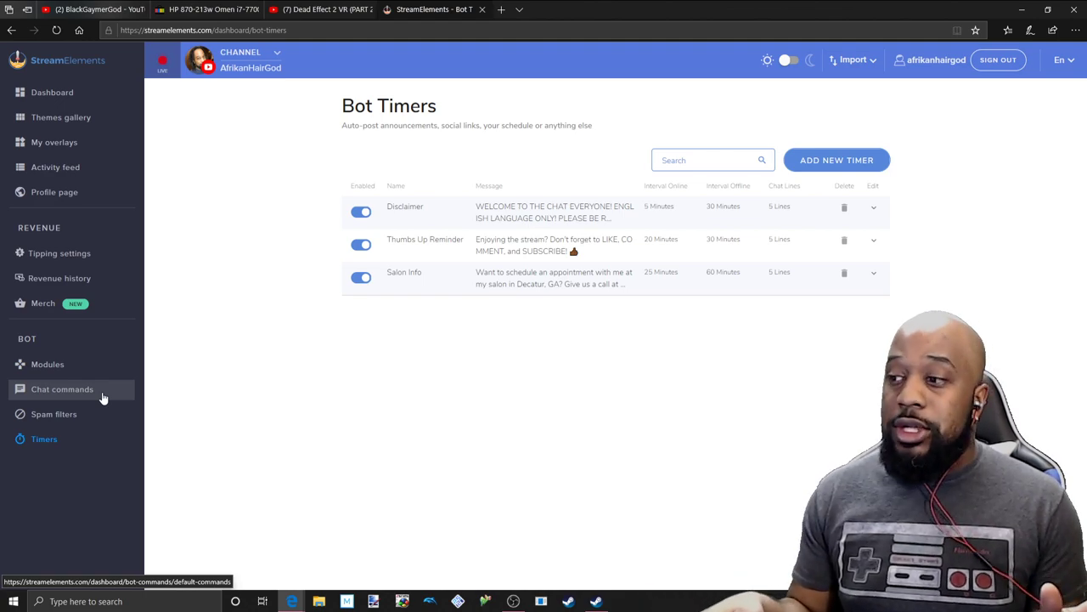
click(580, 212)
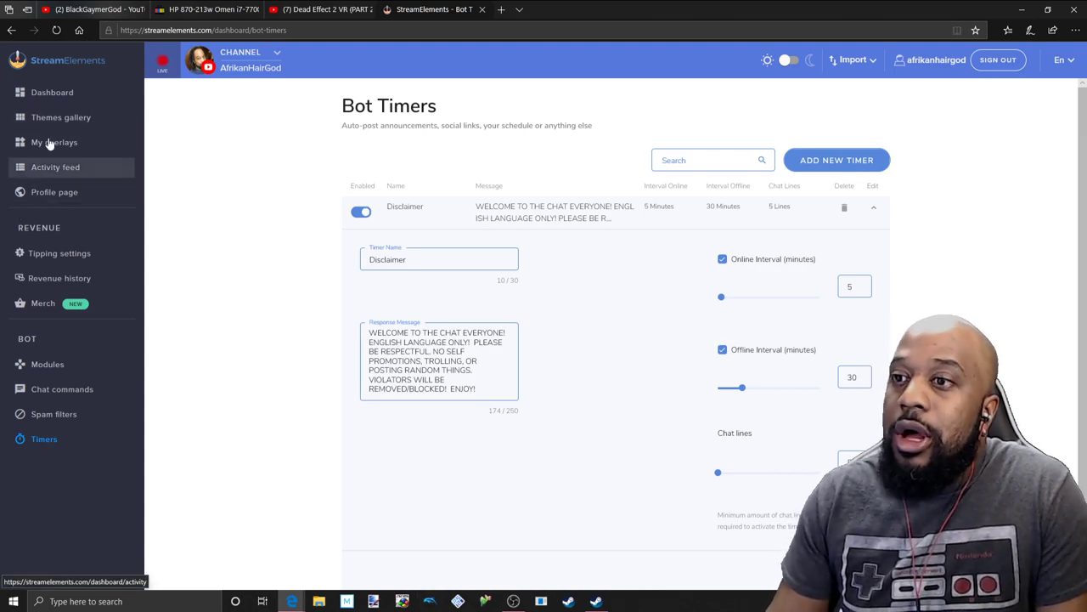
Show the Dec 15 – Dec 21 week on the Dashboard and scroll through the activity feed.
click(40, 91)
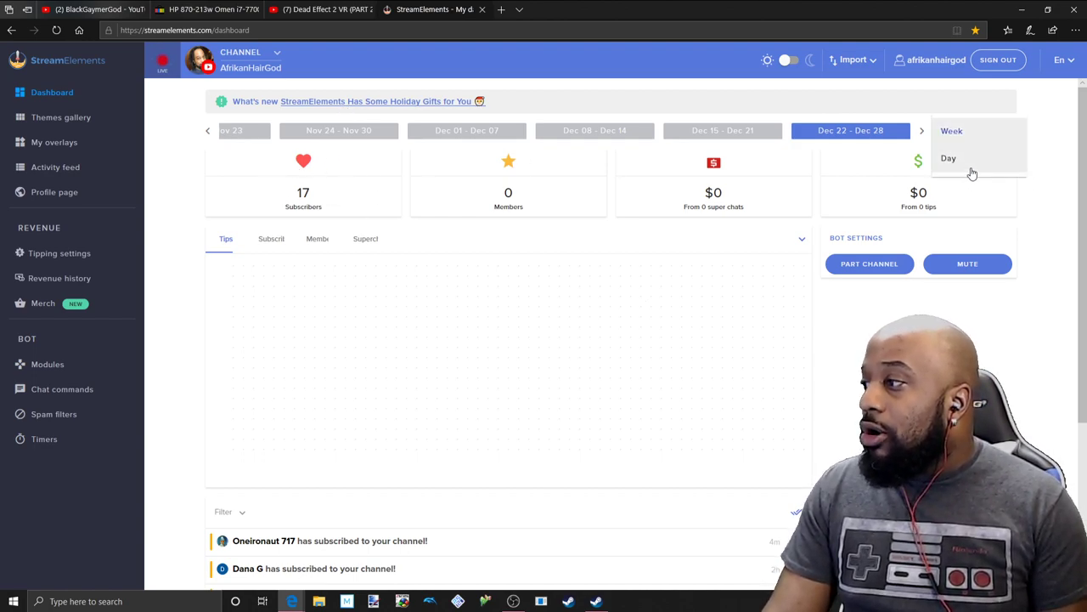
click(751, 134)
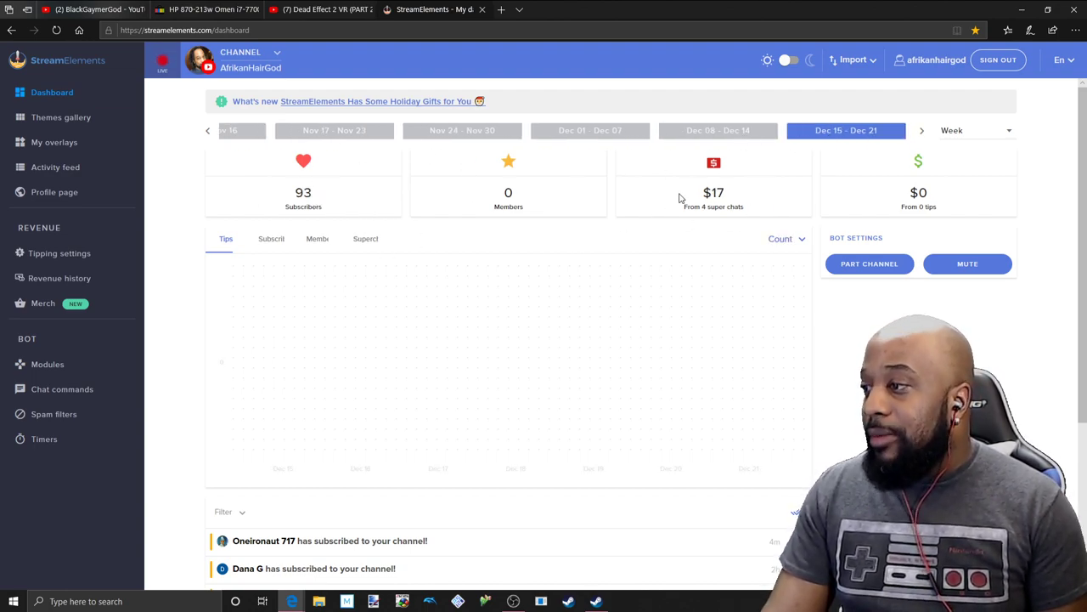
scroll(408, 484, down, 10)
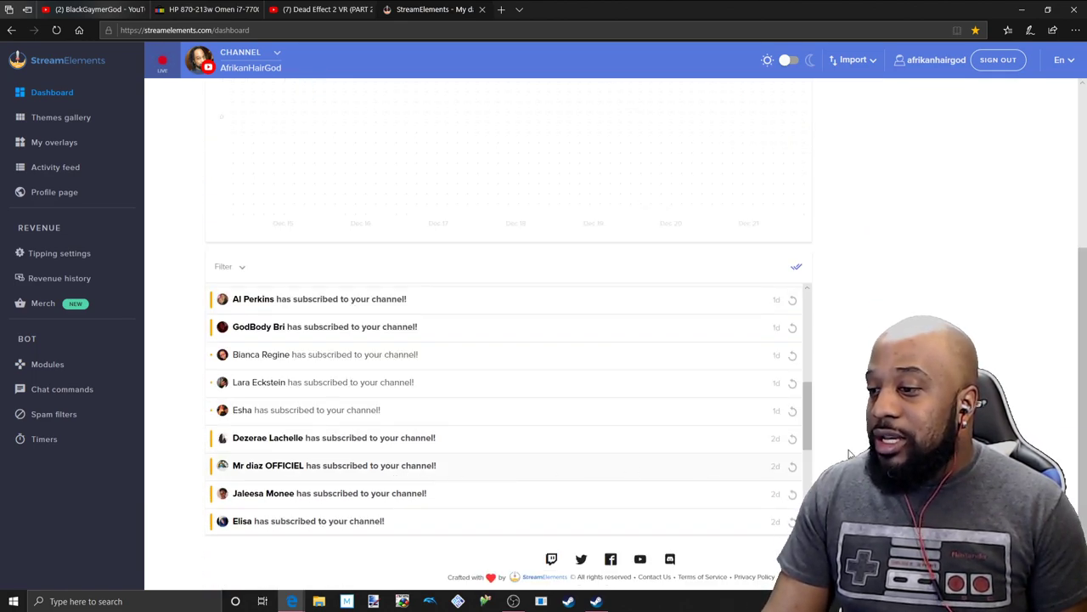
scroll(392, 481, up, 3)
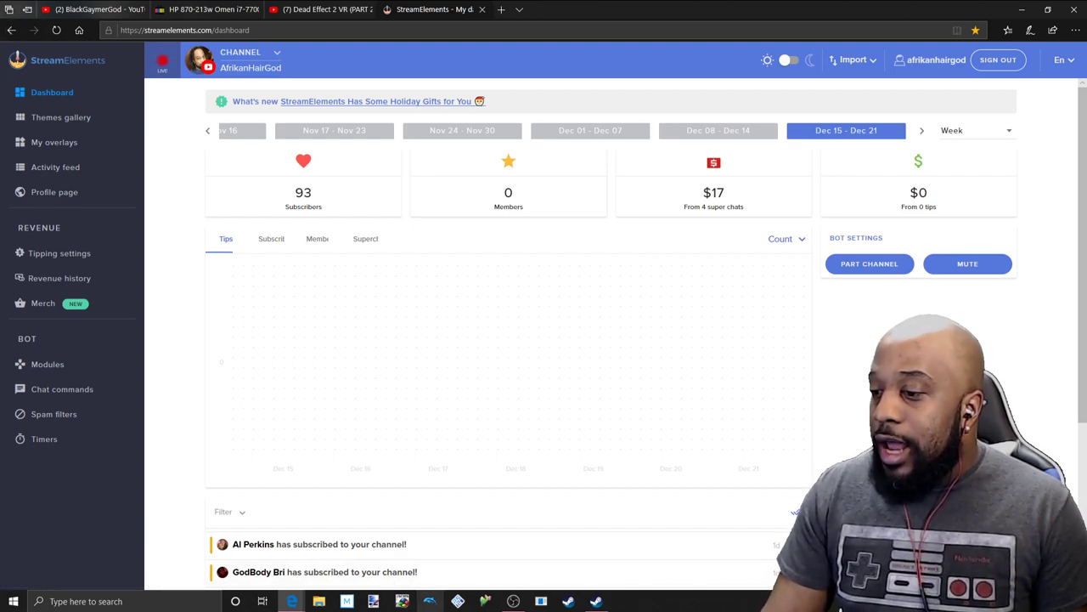
Minimize the Edge browser window to reveal the desktop.
mouse_move(514, 601)
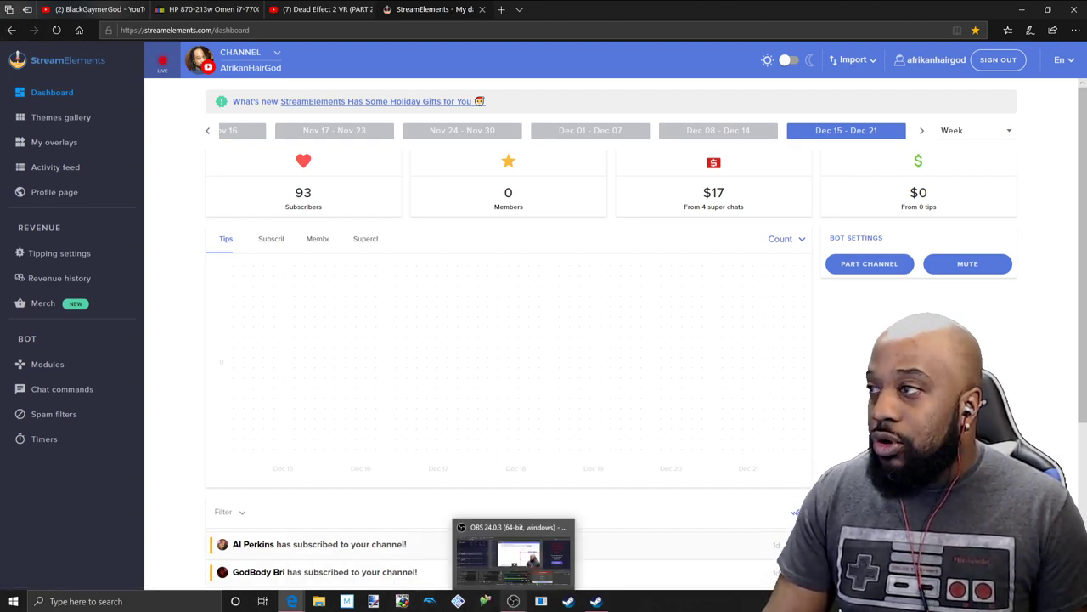
click(1022, 9)
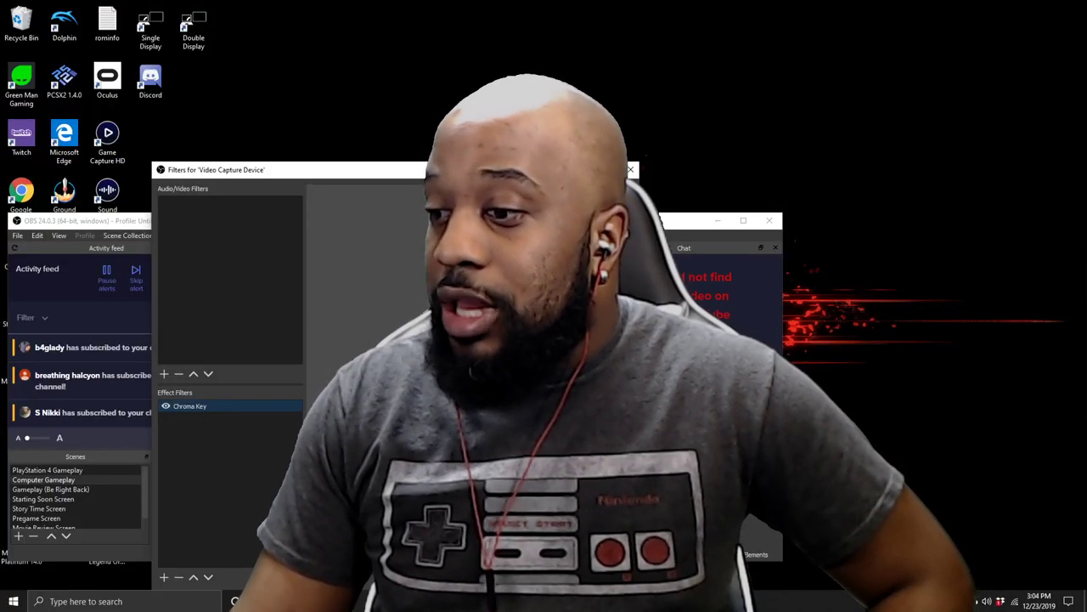
Check the Chroma Key colour picker, dismiss it, and close the Video Capture Device filters.
click(544, 425)
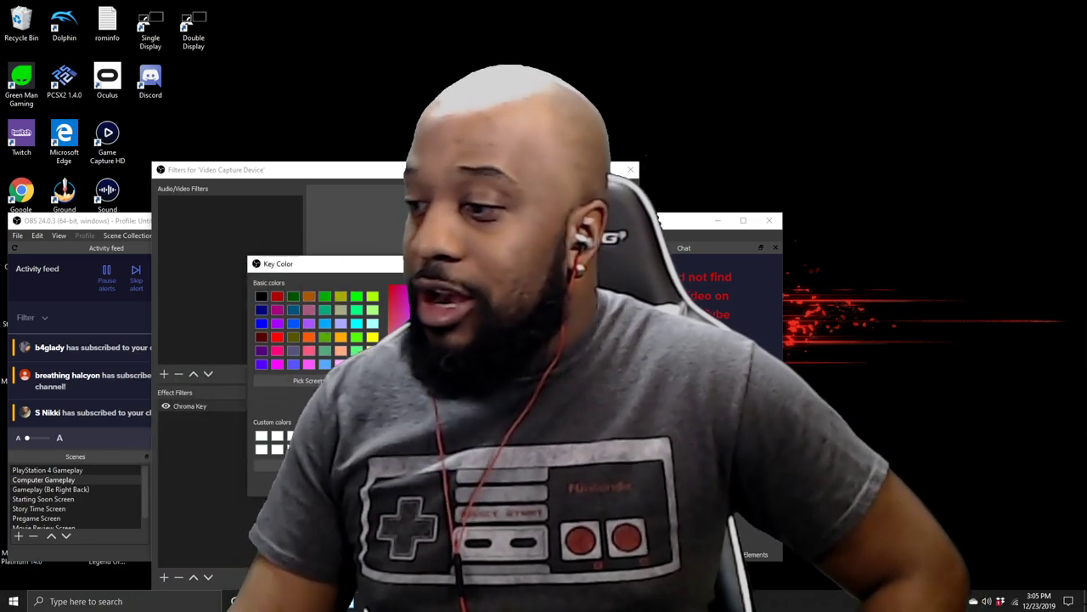
key(Escape)
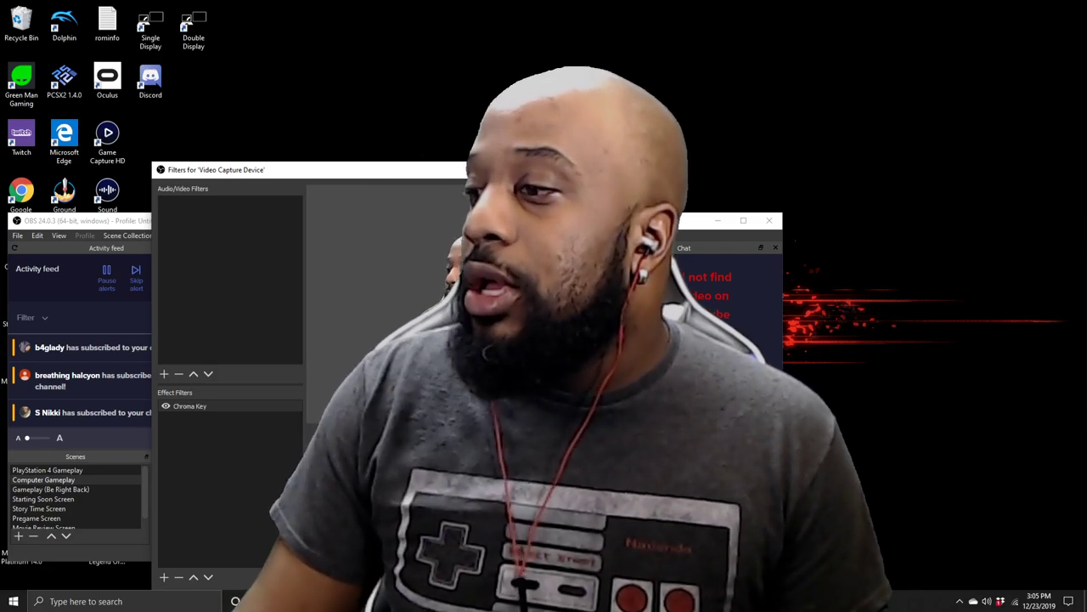
key(Escape)
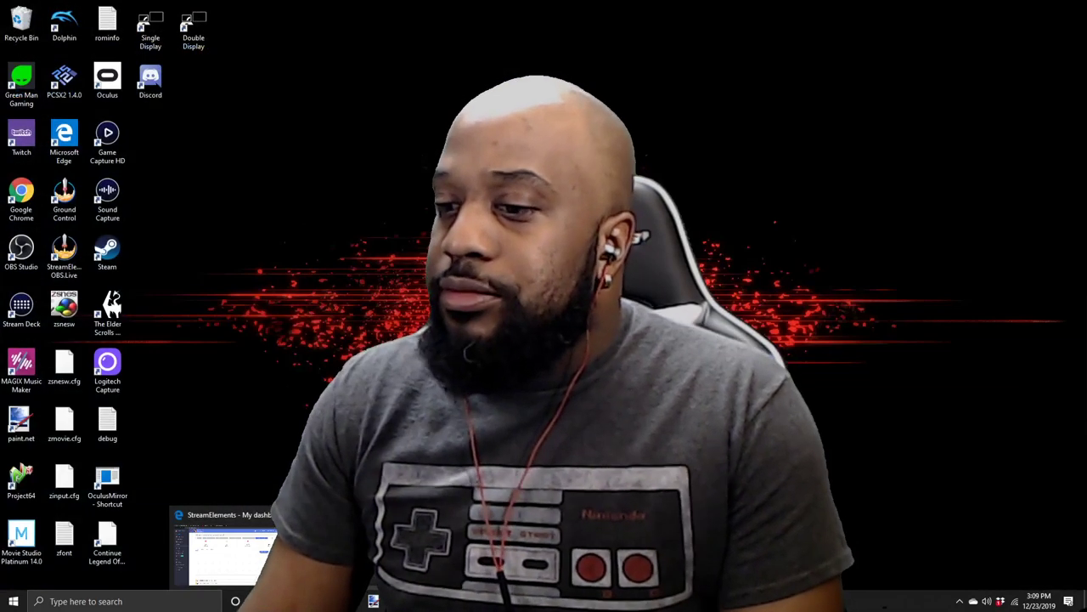
Restore the StreamElements window from the taskbar and switch to the 'HP 870-213w Omen i7' tab.
mouse_move(225, 552)
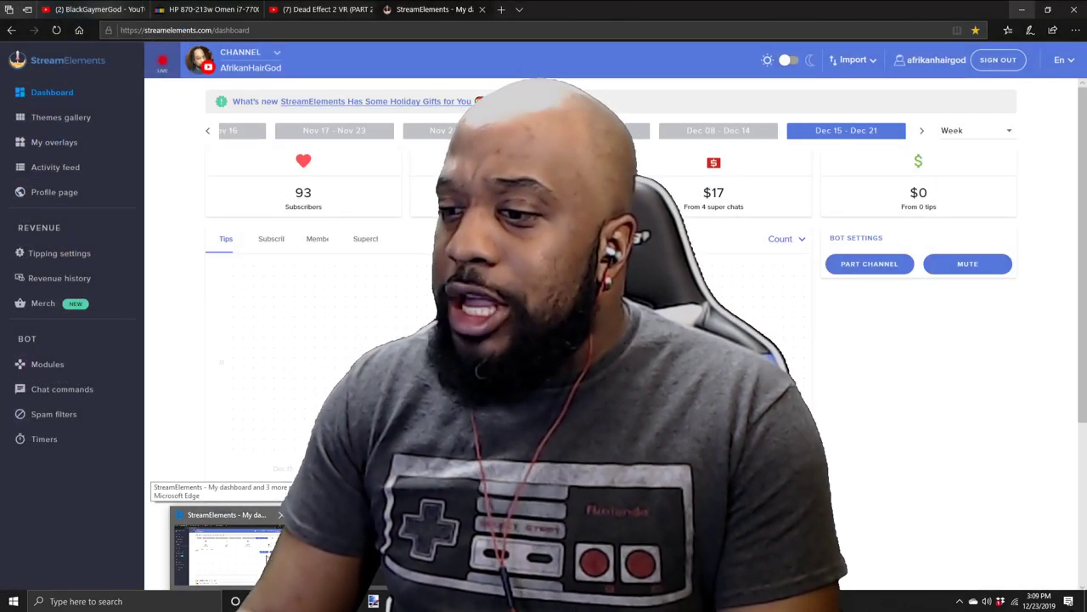
click(225, 552)
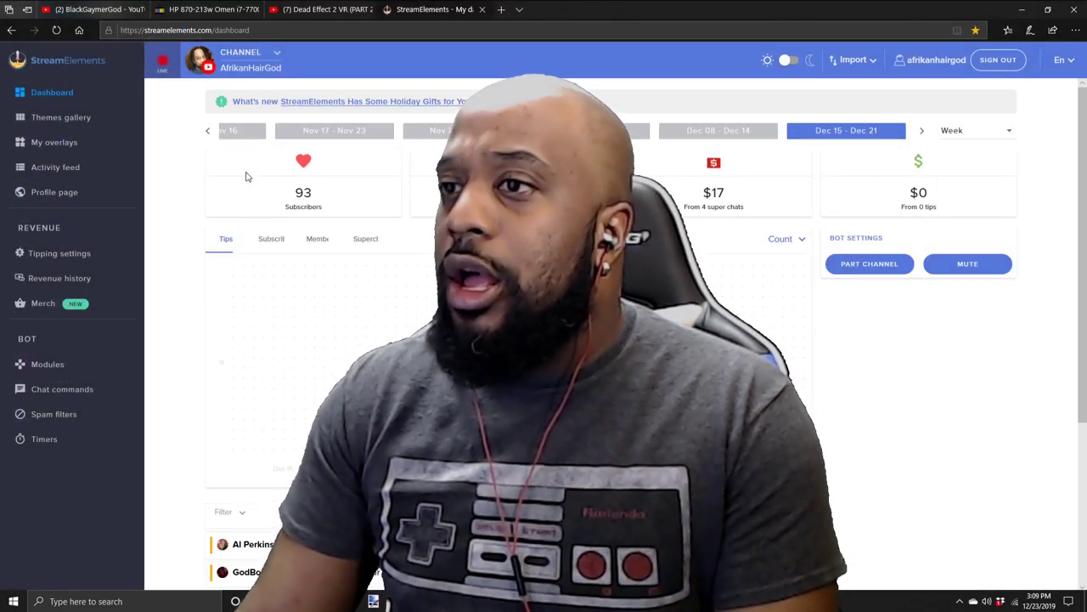
click(190, 9)
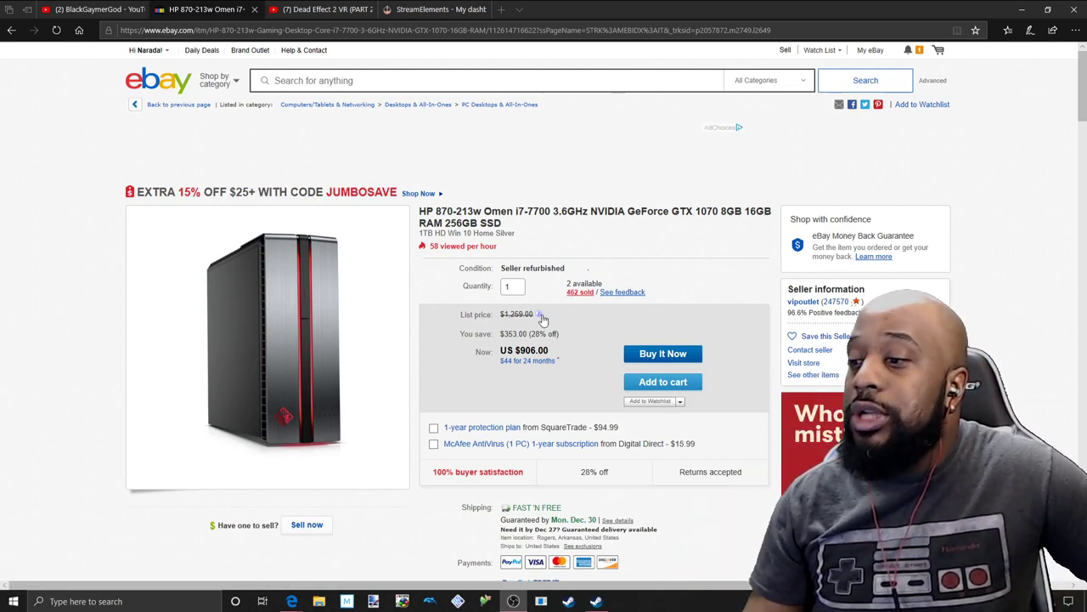
click(279, 339)
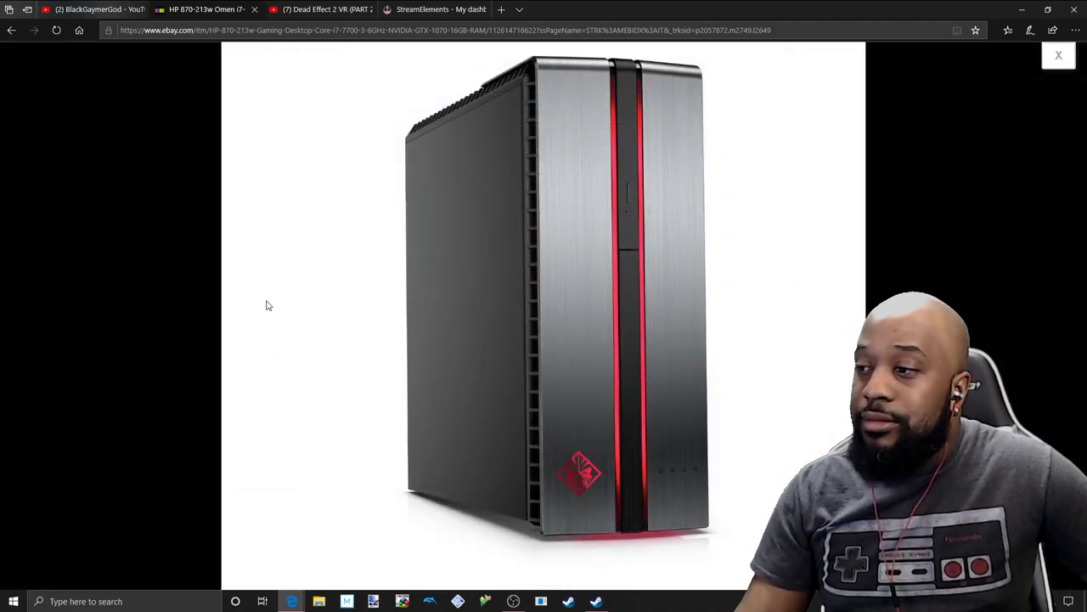
right_click(139, 310)
key(Escape)
click(141, 248)
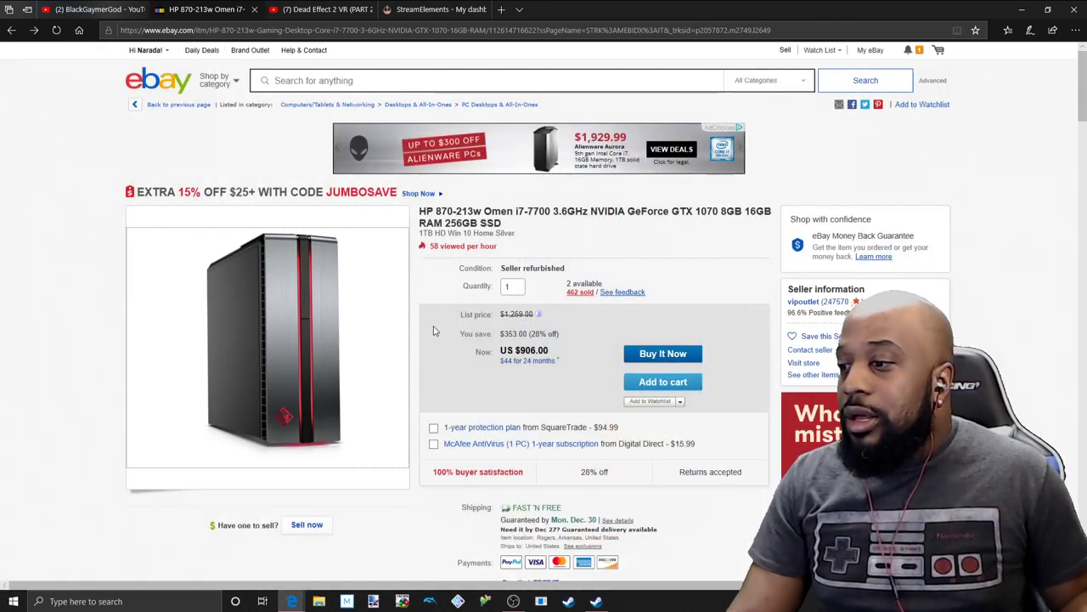
Scroll the HP Omen listing to its specs: i7-7700, GTX 1070 8GB, 16GB RAM, 1TB HDD, 256GB SSD.
scroll(437, 321, down, 6)
scroll(442, 294, down, 10)
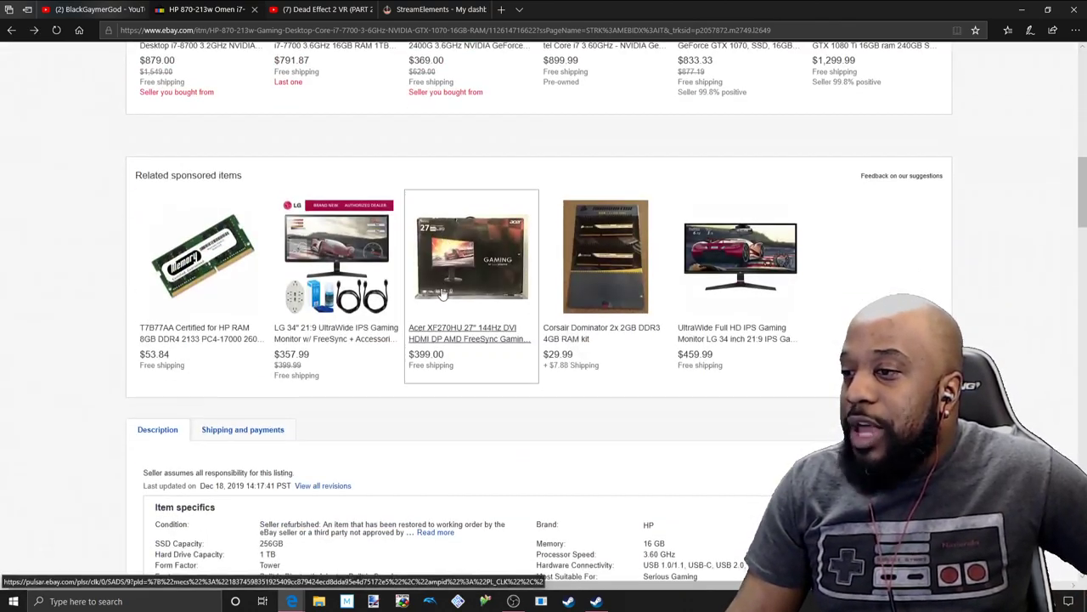
scroll(436, 288, up, 2)
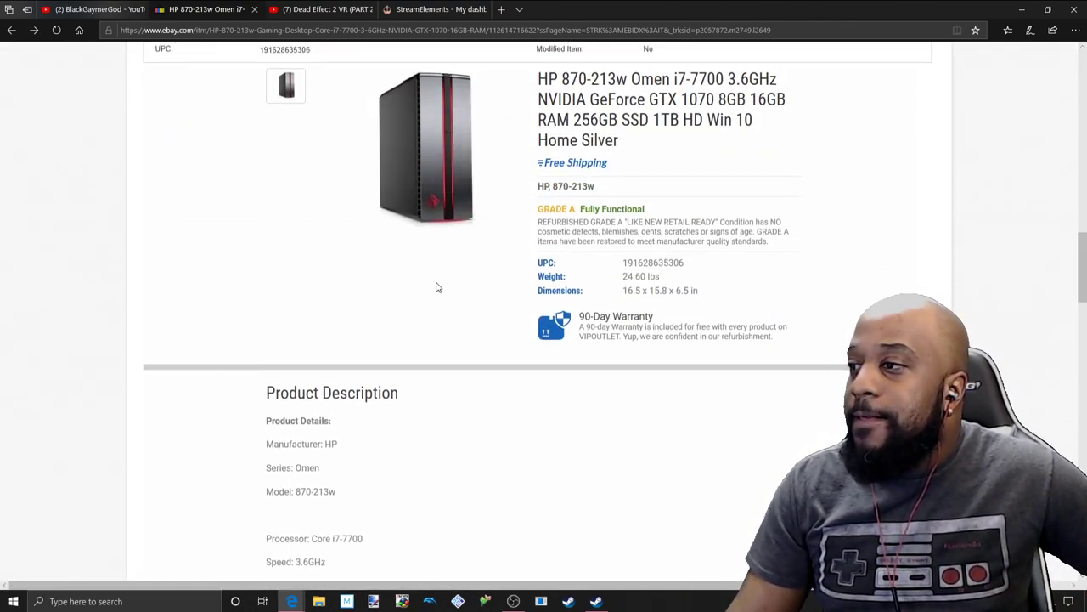
scroll(435, 286, down, 5)
scroll(435, 285, up, 1)
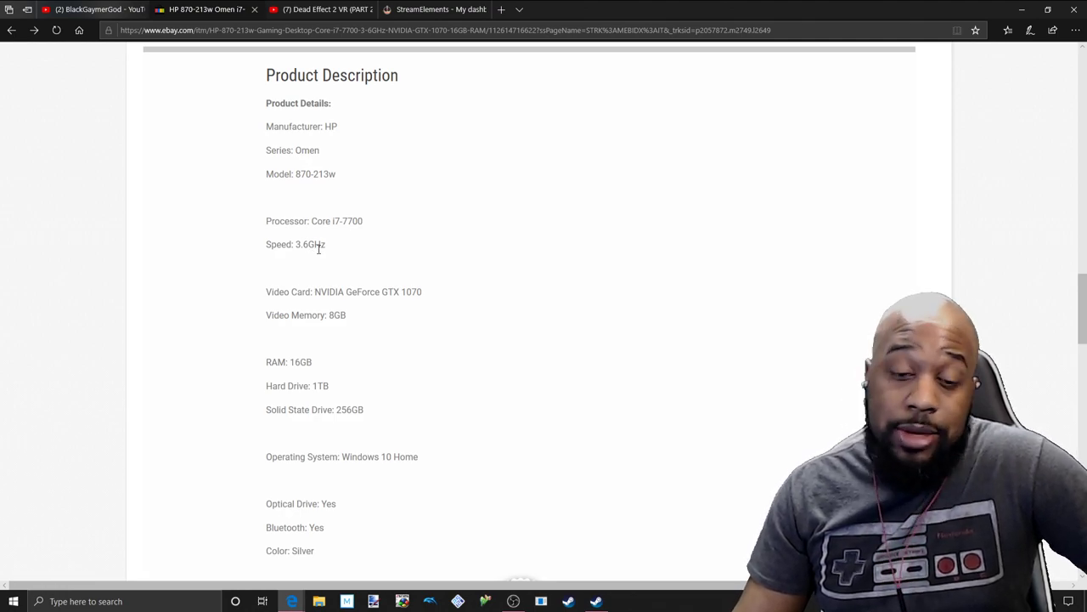
scroll(311, 272, down, 1)
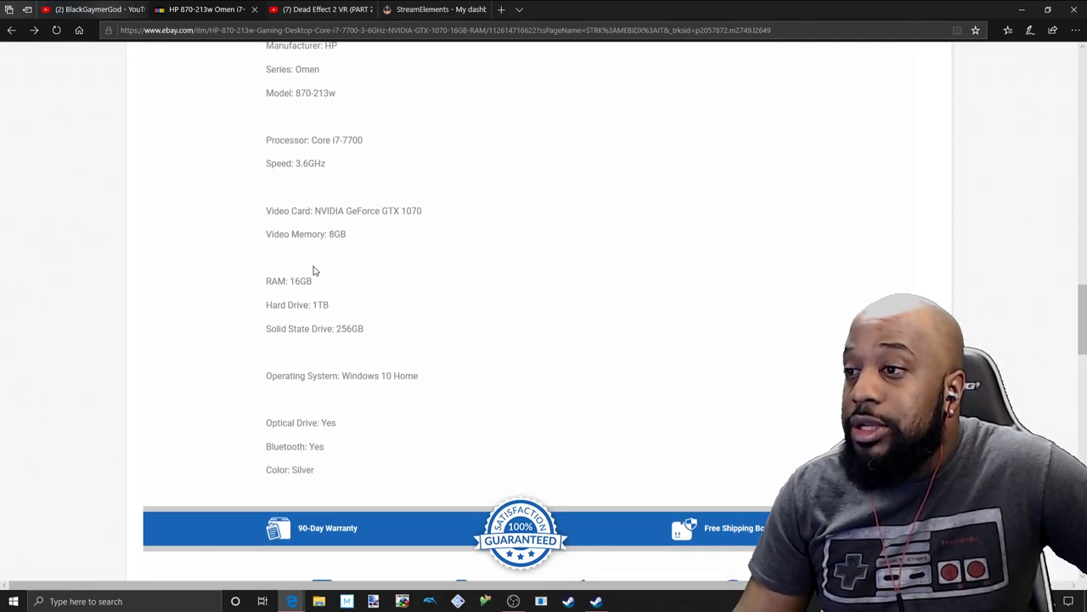
scroll(319, 195, down, 1)
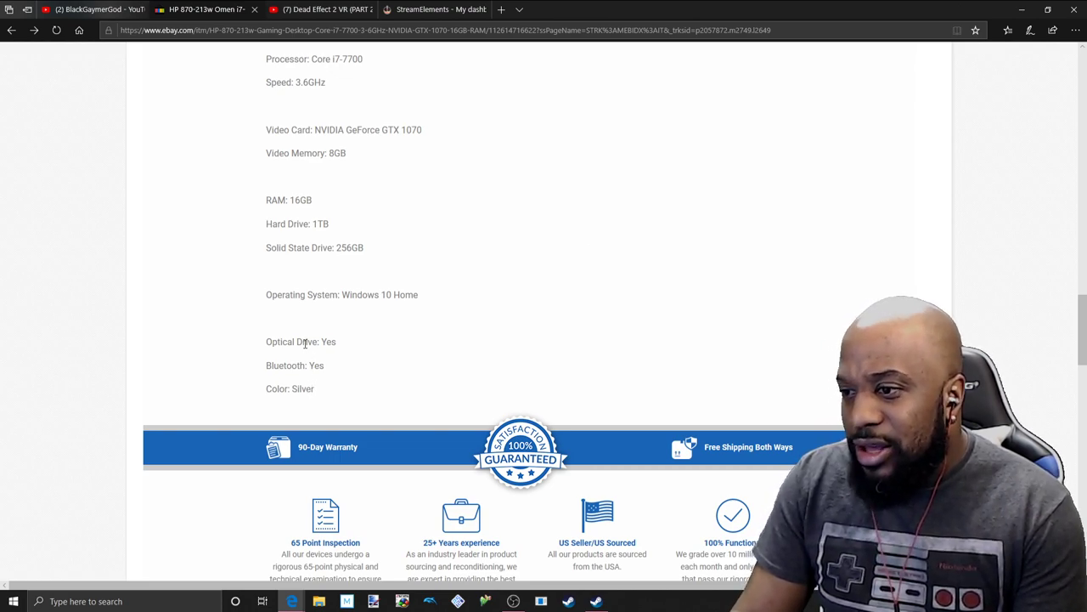
scroll(393, 384, down, 5)
scroll(395, 381, up, 4)
scroll(394, 382, up, 12)
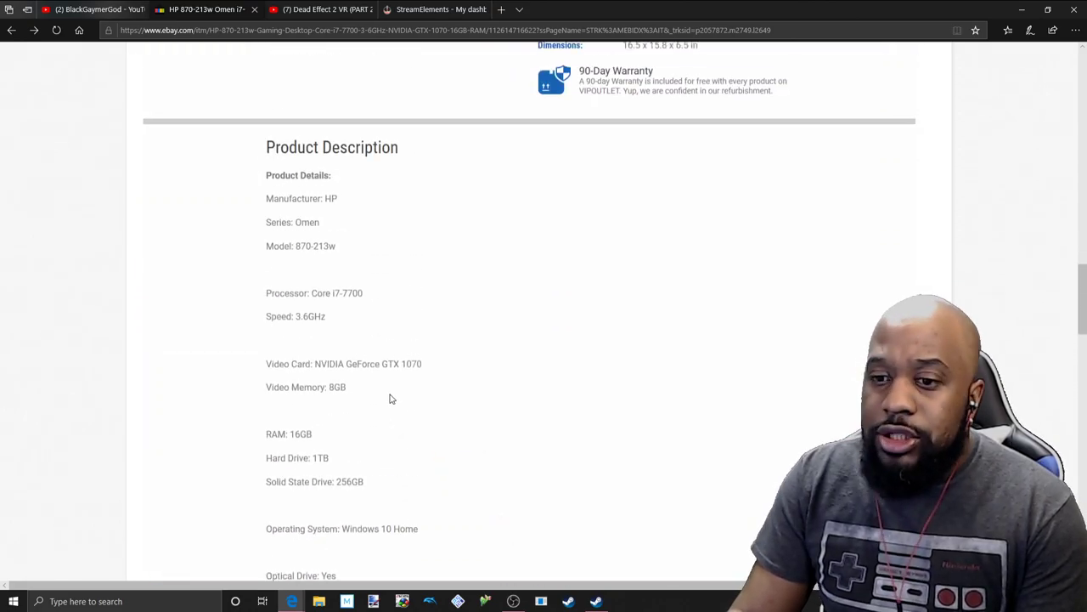
Scroll the HP 870-213w Omen listing back up to its title, price, 2 available and Buy It Now section.
scroll(393, 391, down, 3)
scroll(393, 394, up, 3)
scroll(394, 388, down, 4)
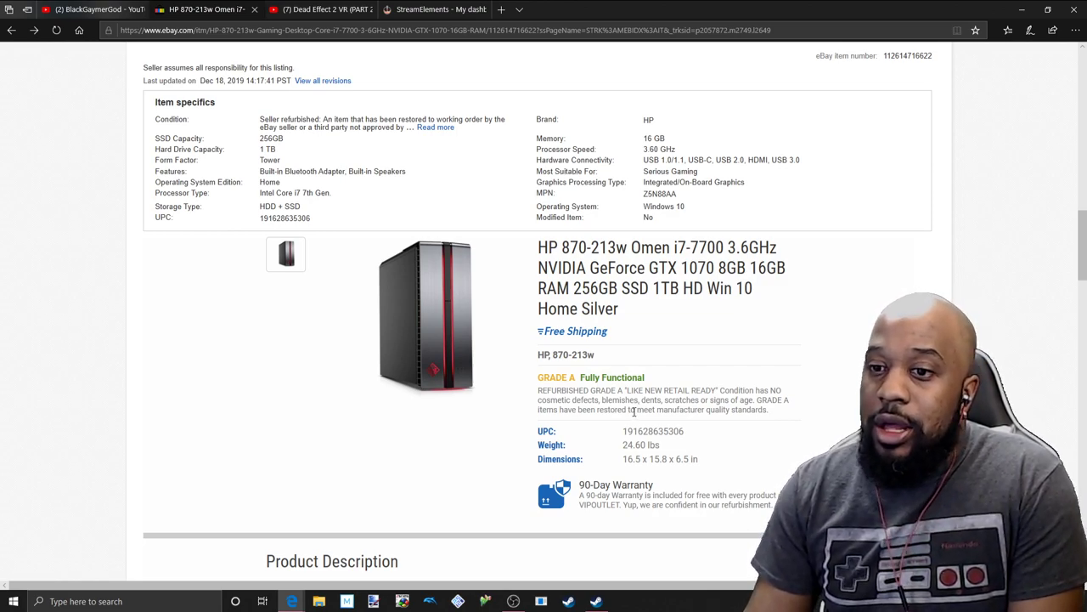
scroll(619, 450, up, 8)
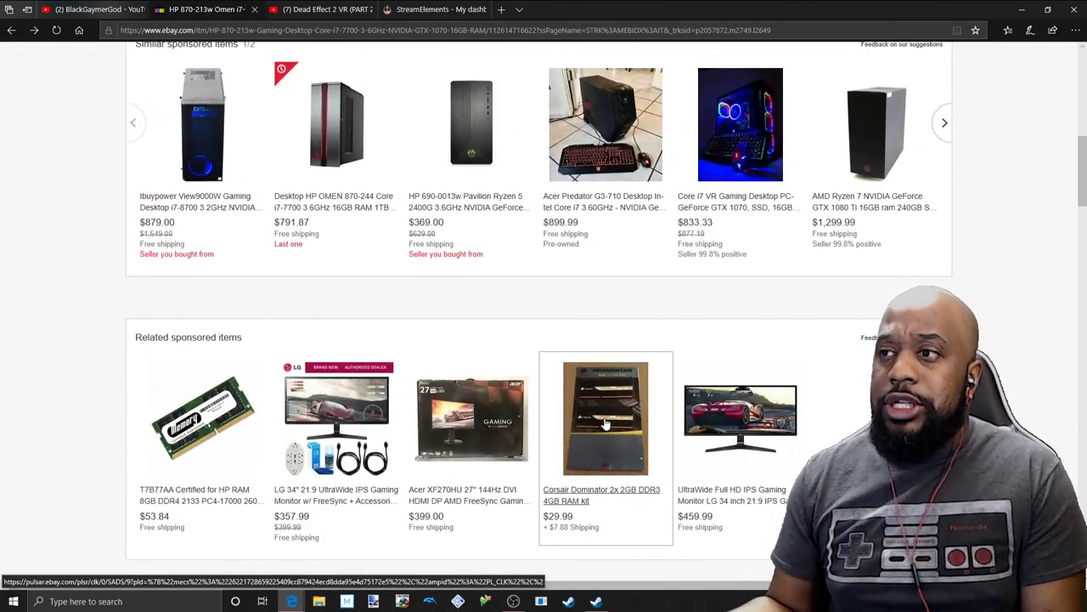
scroll(606, 437, up, 4)
scroll(605, 442, up, 4)
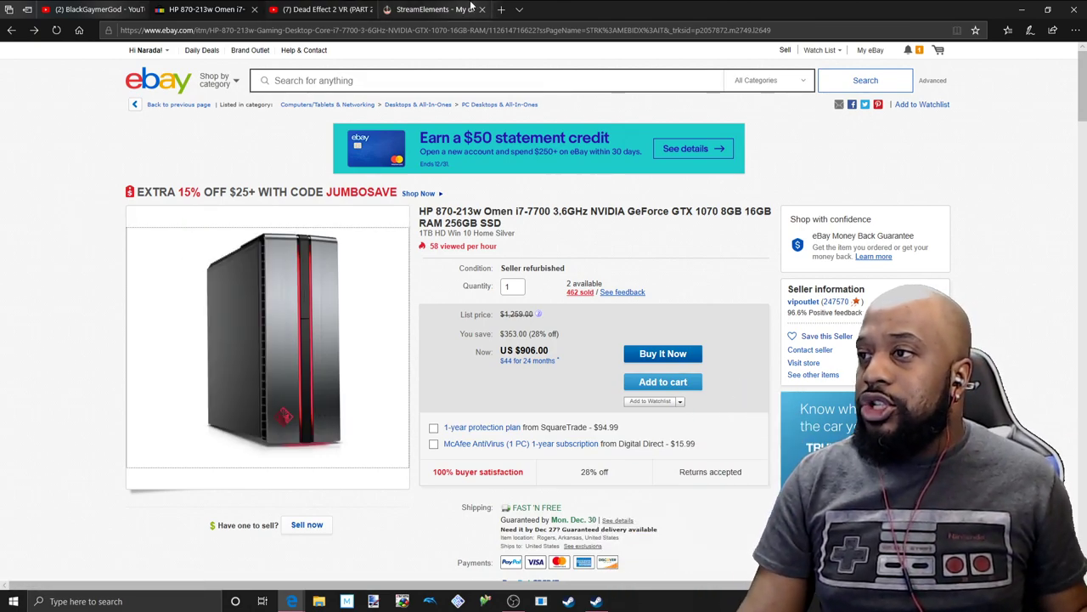
Load the streamer's own Instagram profile URL in a new browser tab.
click(502, 9)
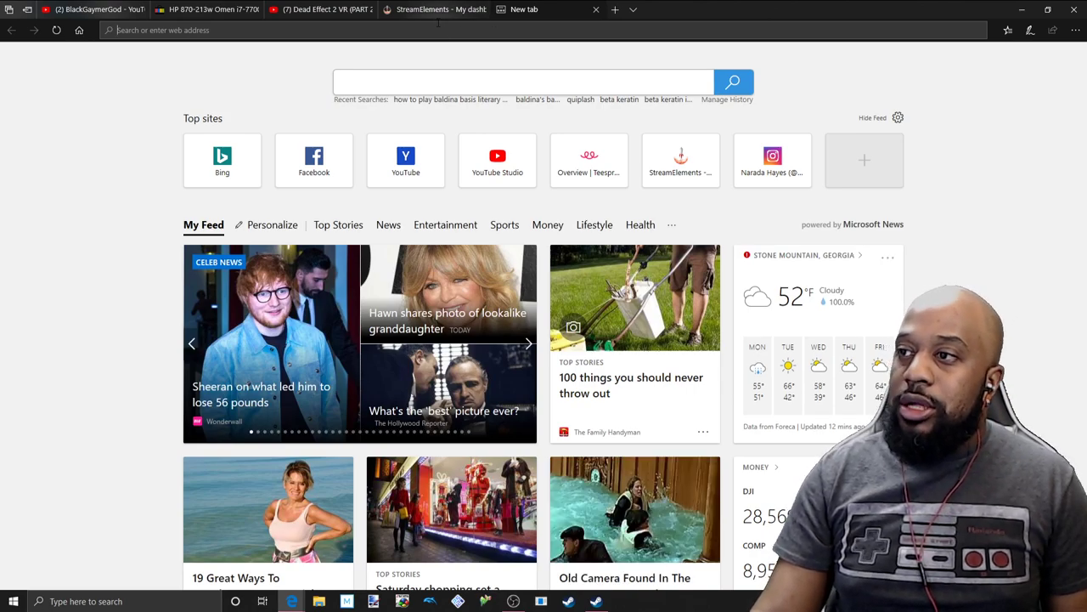
text(insta)
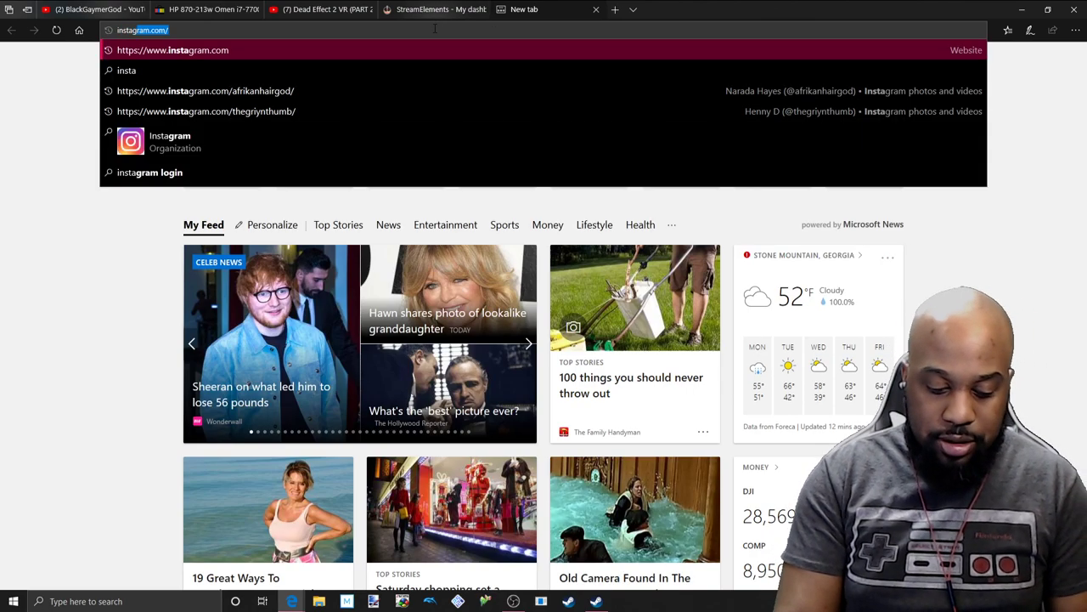
text(gram.com)
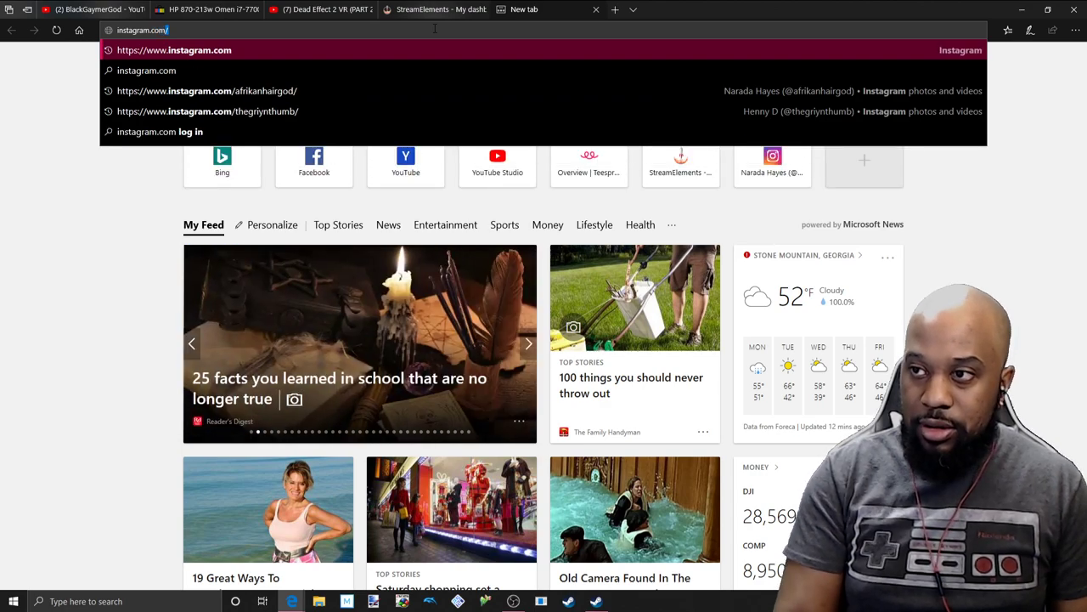
text(/blackgay)
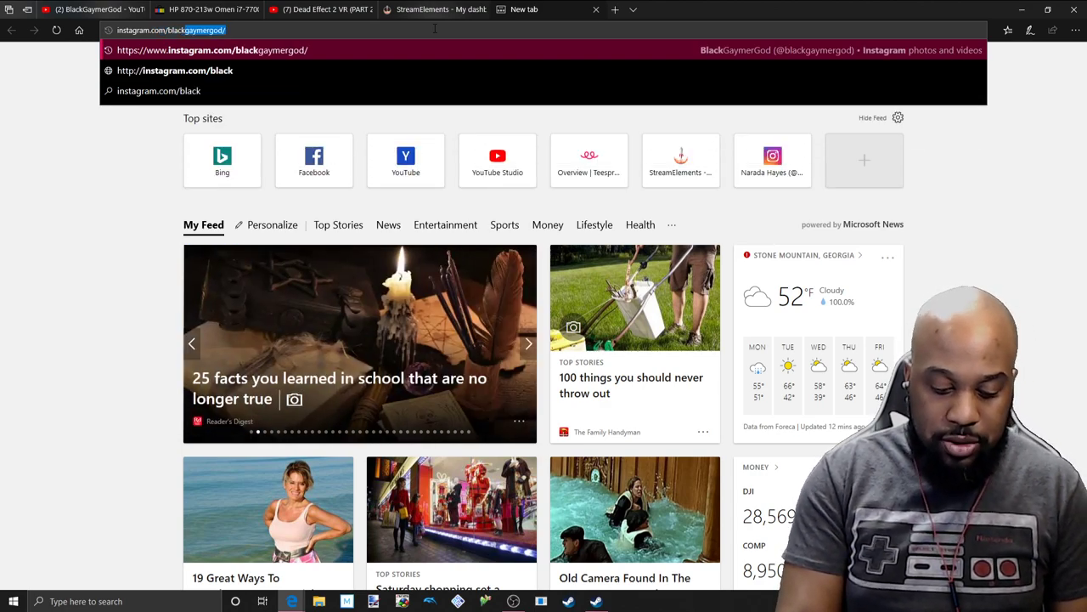
text(mer)
key(Return)
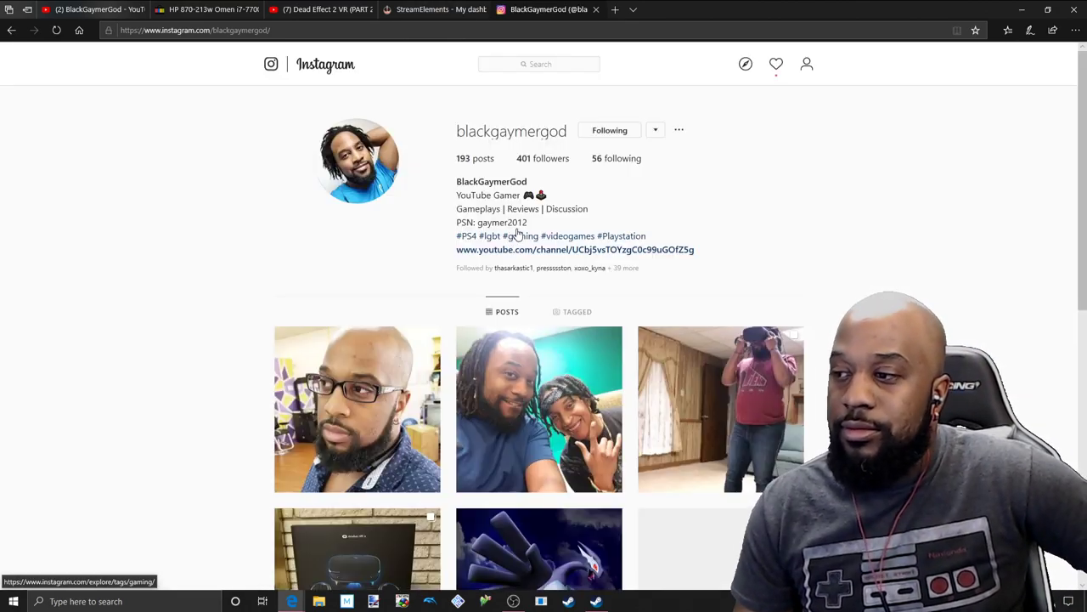
Scroll through the profile's grid of gaming posts (193 posts, 401 followers).
scroll(522, 290, down, 10)
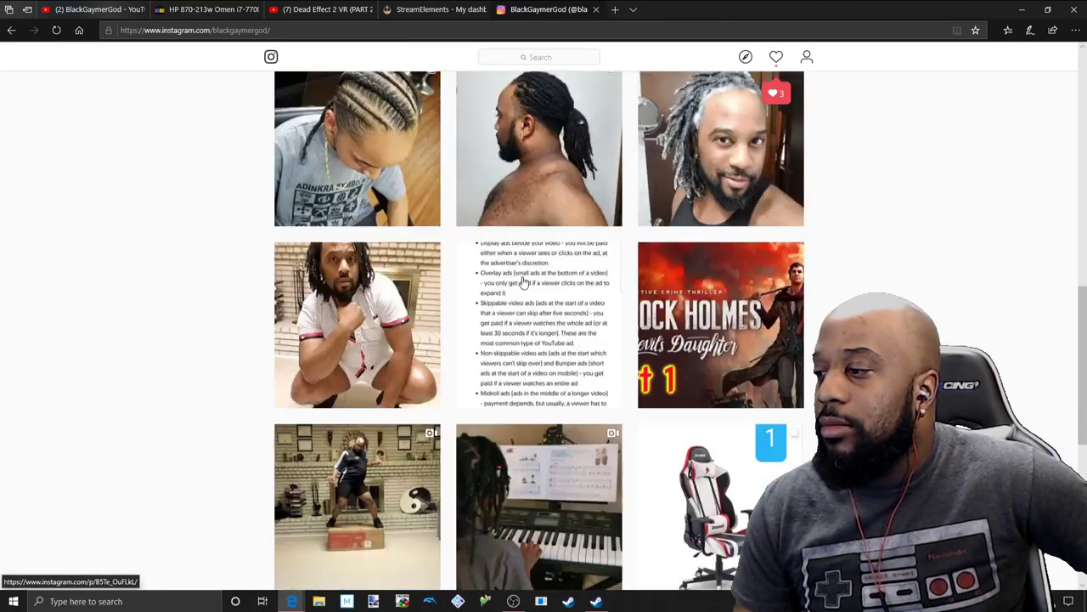
scroll(522, 282, down, 6)
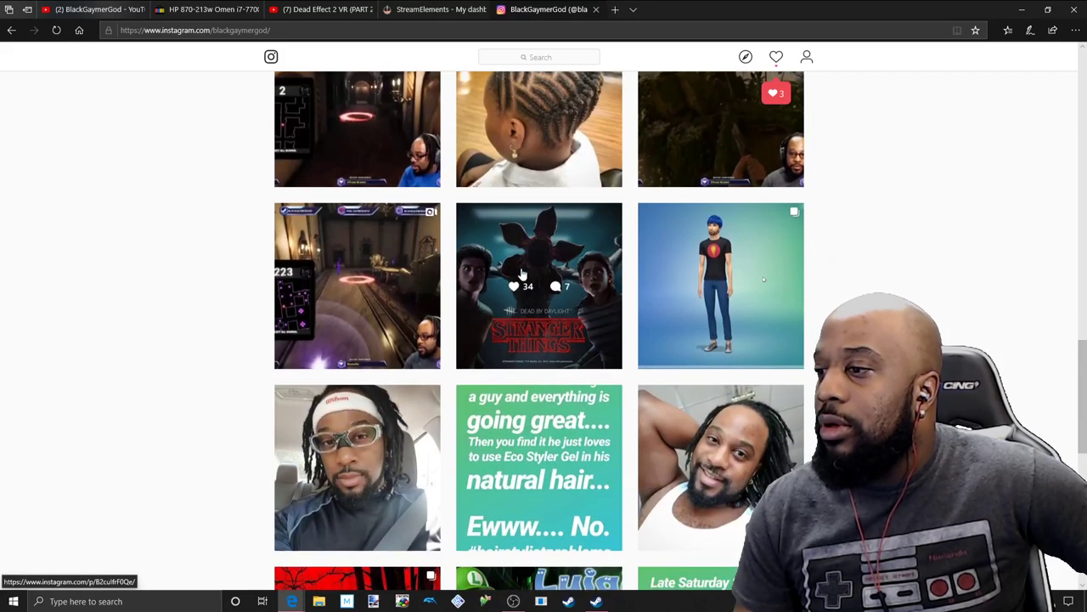
scroll(522, 272, down, 15)
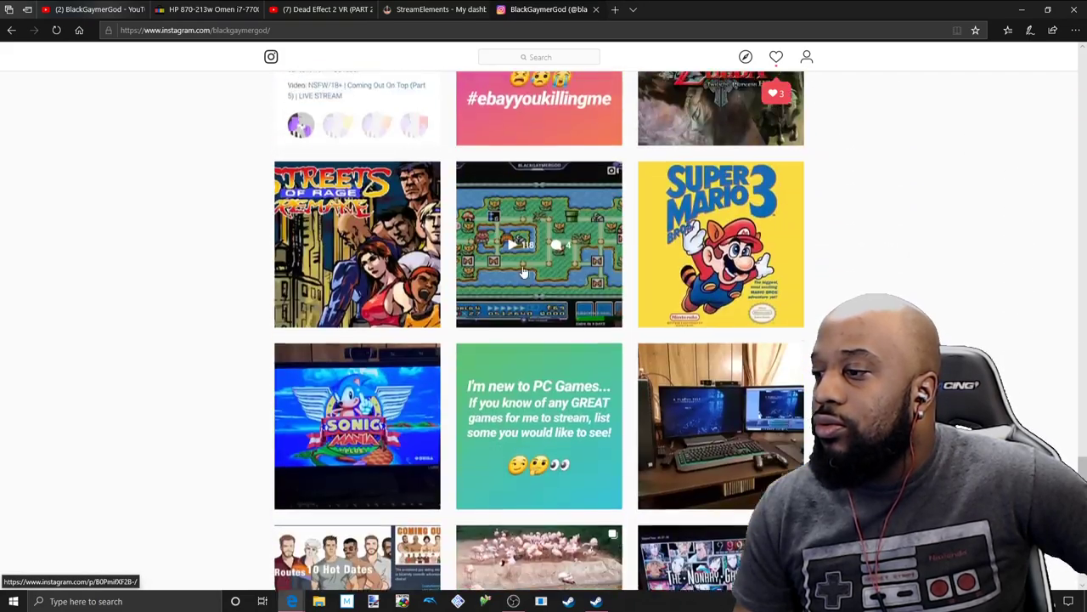
scroll(526, 266, up, 2)
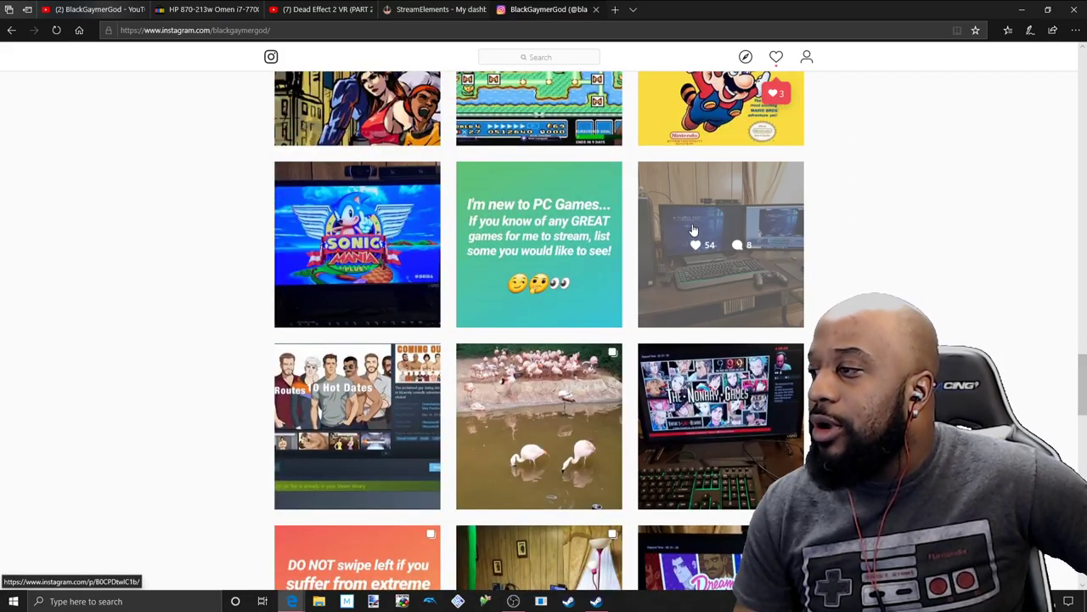
click(692, 222)
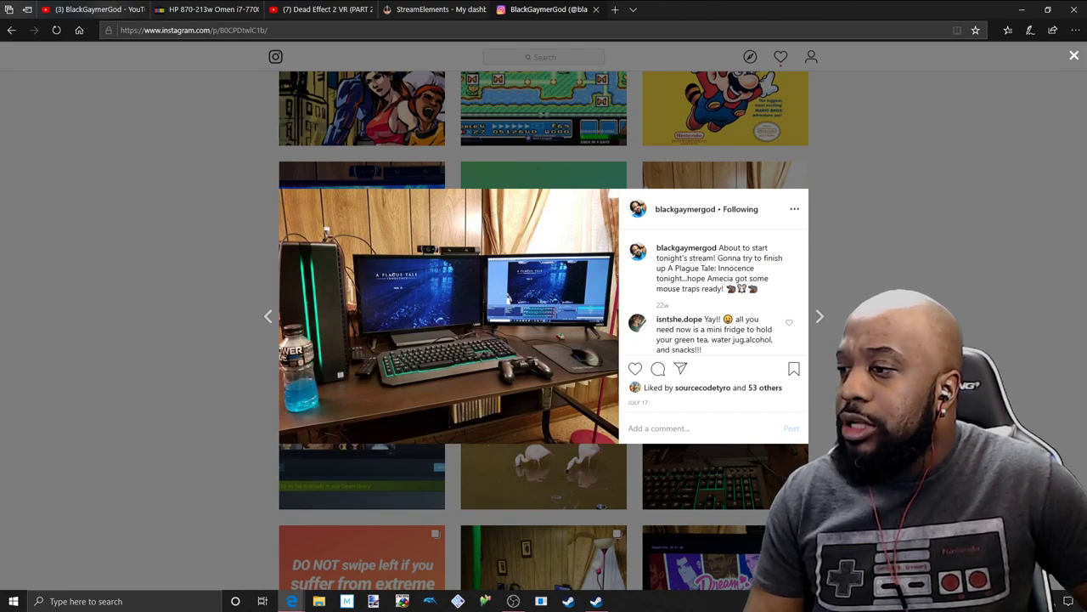
key(Escape)
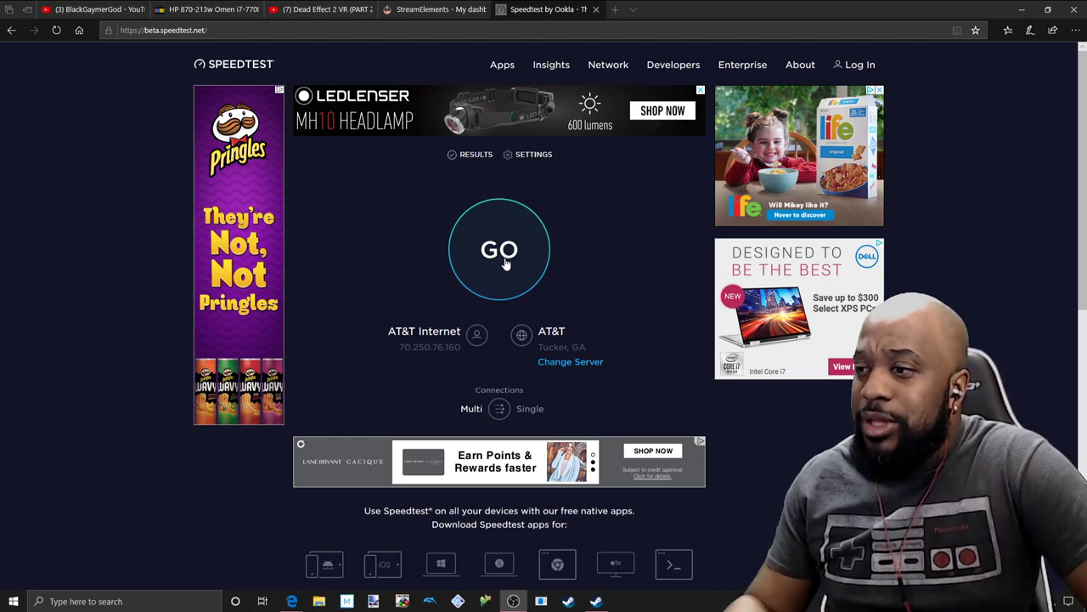
click(502, 259)
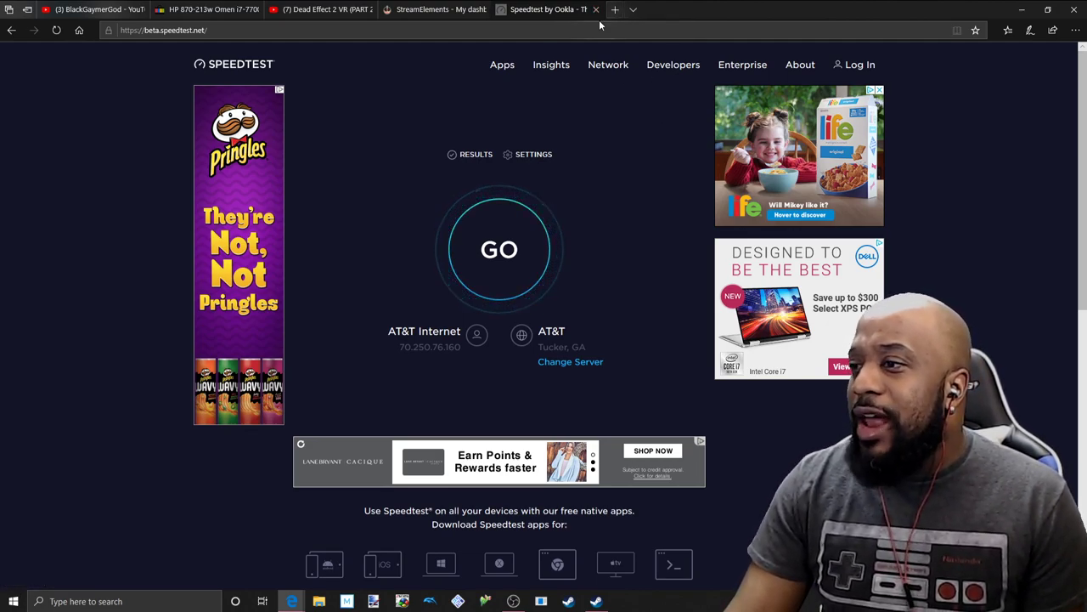
mouse_move(539, 113)
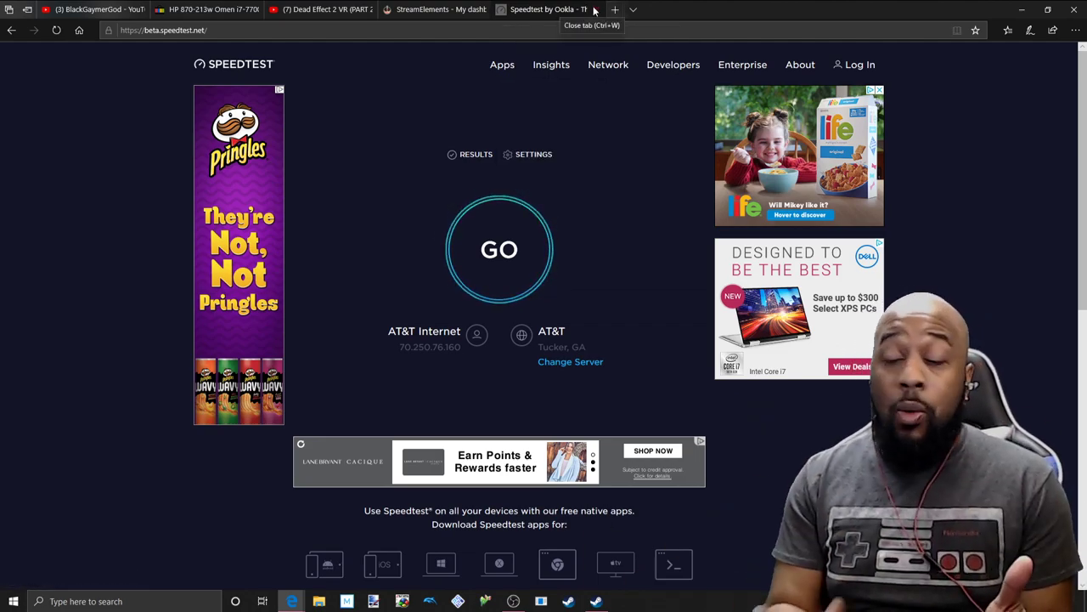
Close the Speedtest tab, returning to the dashboard with 17 subscribers and $0 tips for Dec 22–28.
click(593, 10)
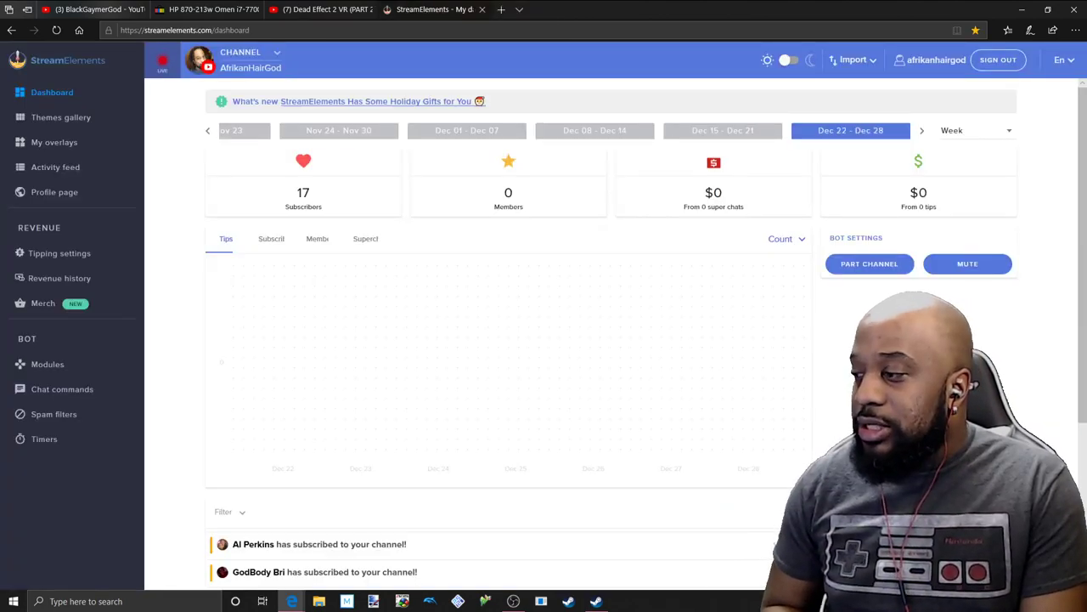